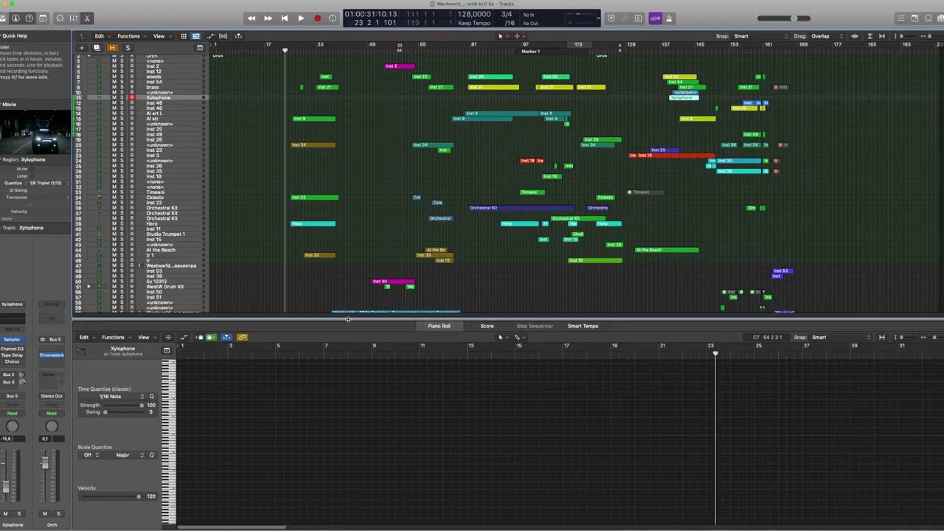
Give the Tracks area more height and select the two opening audio regions on tracks 62 and 63, with the playhead at bar 1.
drag(347, 319, 346, 340)
click(213, 48)
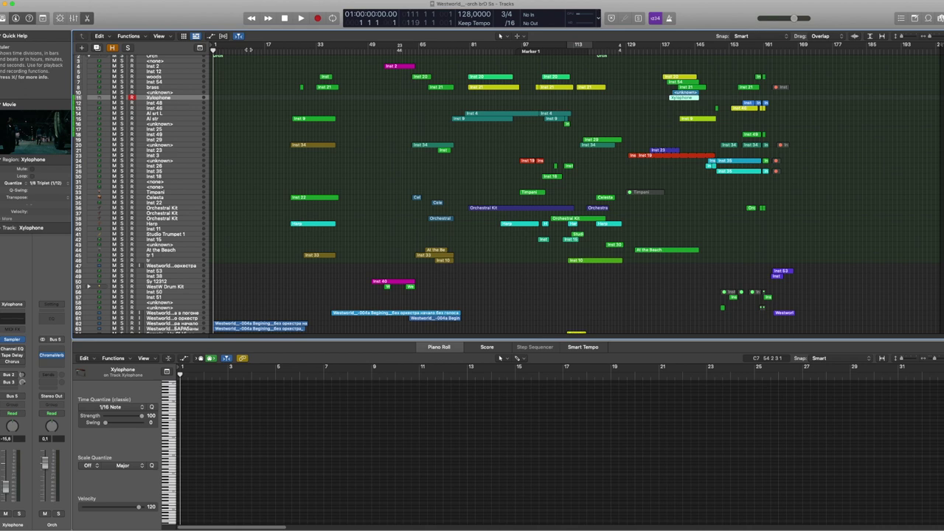
click(259, 324)
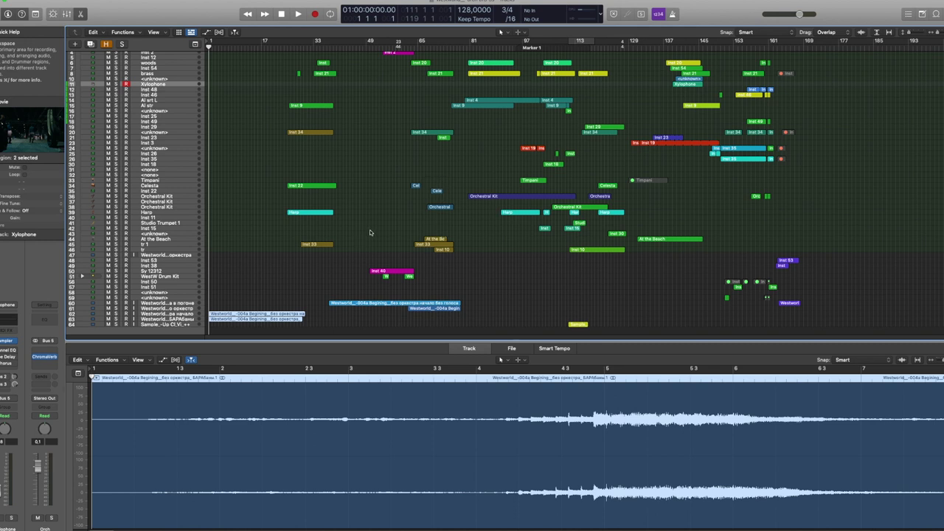
key(super+Right)
key(super+Right)
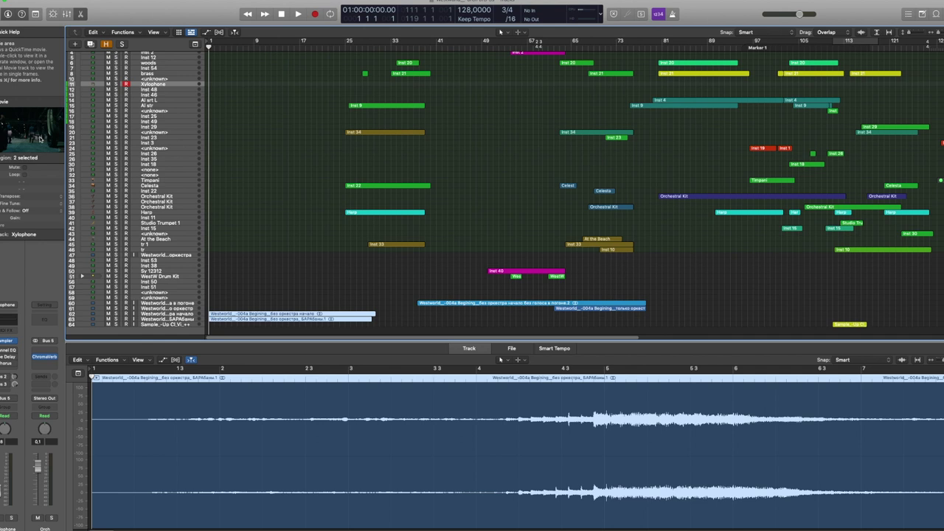
Open the Westworld clip in a large floating movie window and preview its opening shot.
click(40, 138)
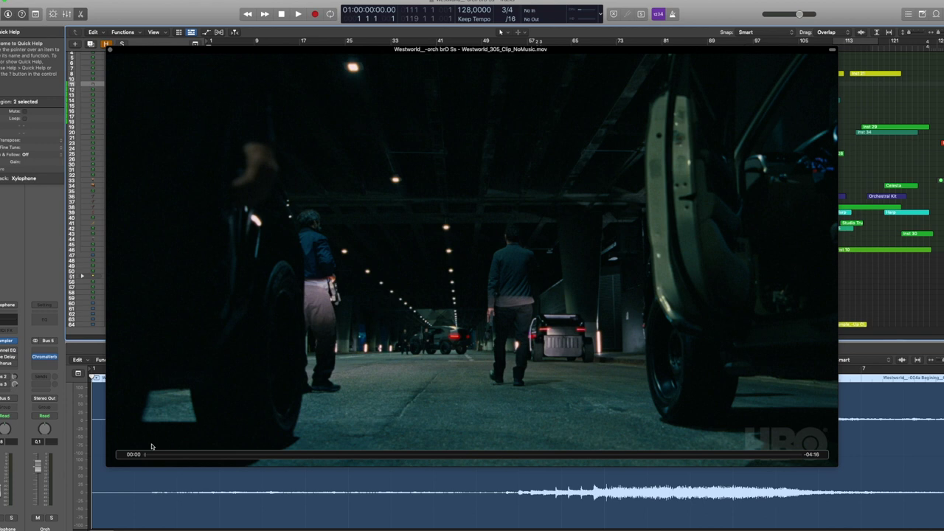
key(space)
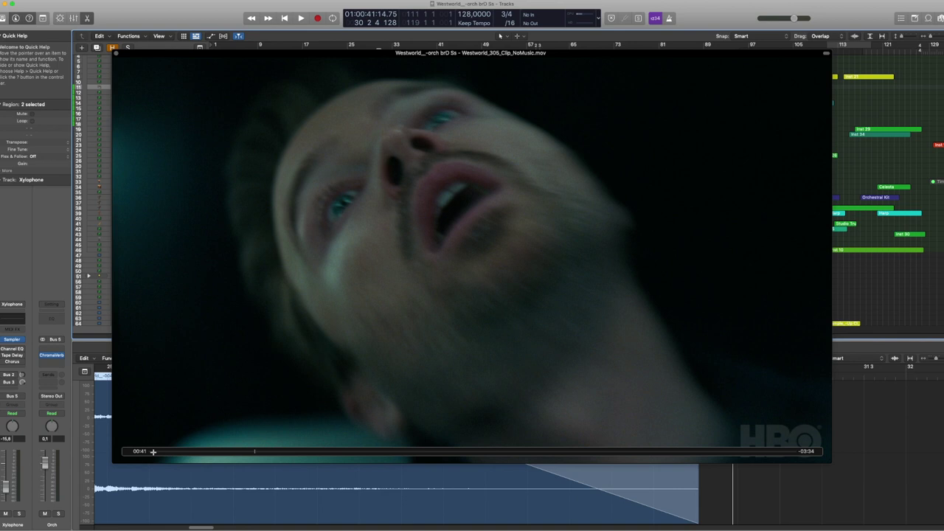
click(153, 451)
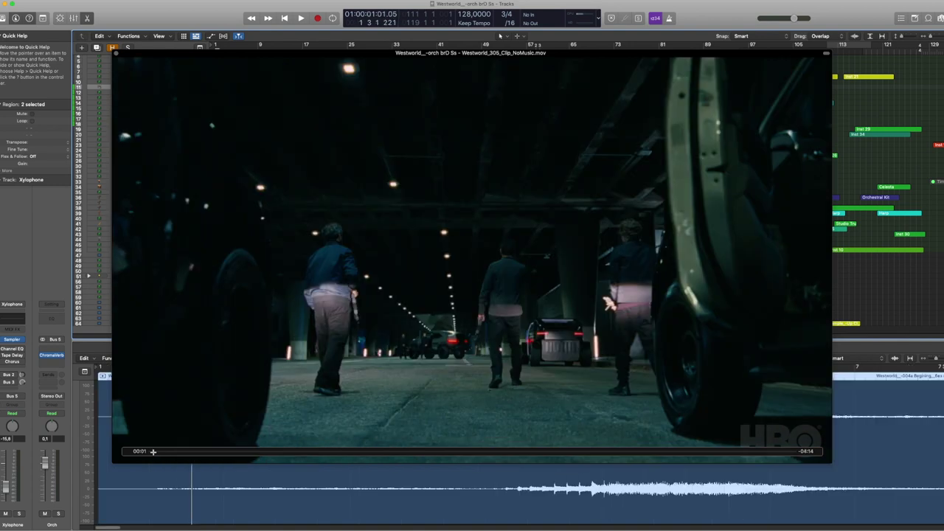
key(space)
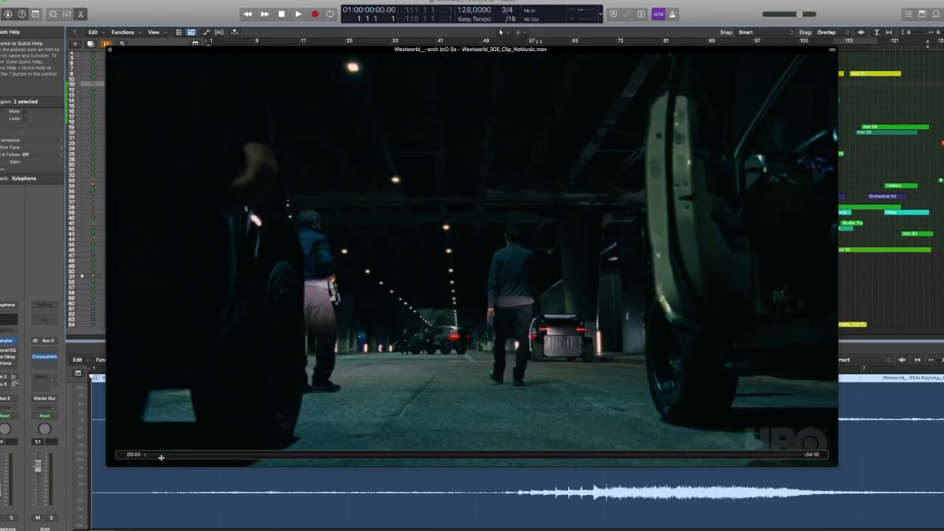
Scrub the movie forward to 00:41, return to its opening and play it with the music.
click(218, 452)
drag(219, 455, 251, 455)
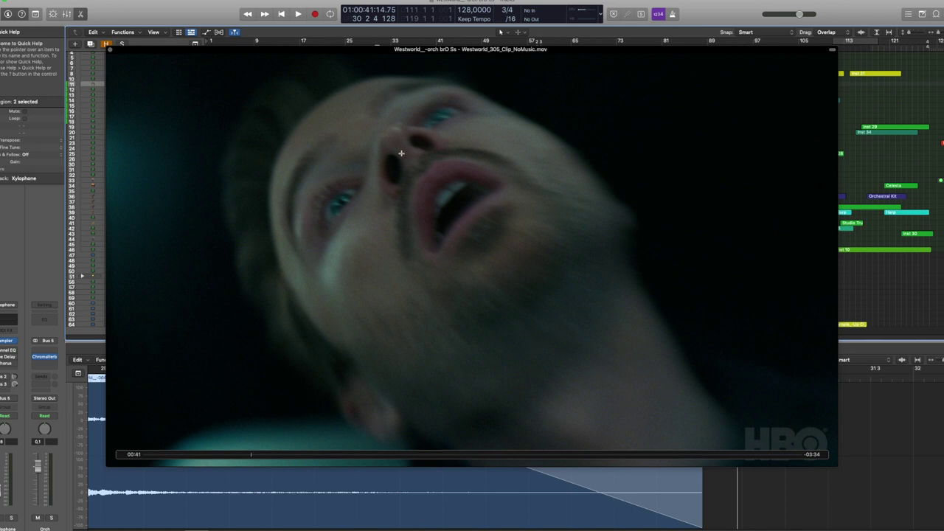
click(148, 454)
key(space)
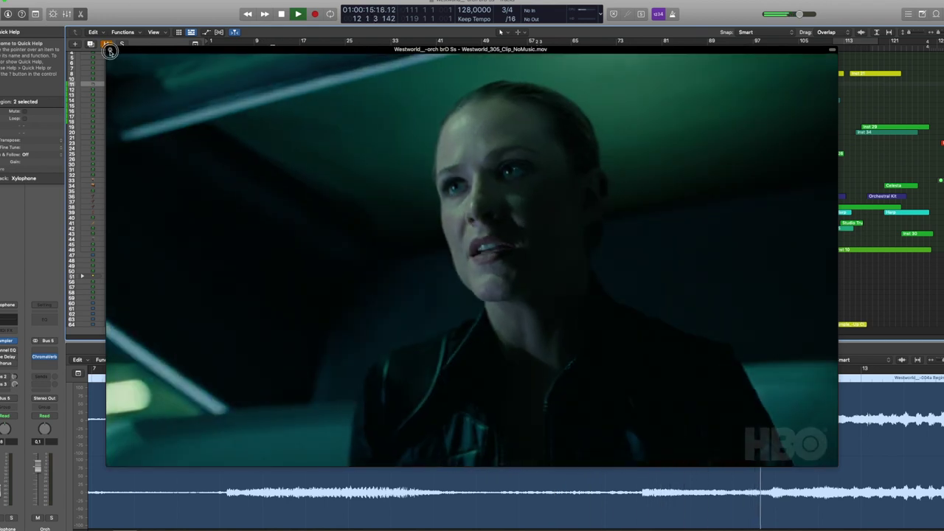
Replace the large movie window with a smaller one clear of the opening regions, and show the Library.
click(110, 50)
drag(297, 257, 316, 323)
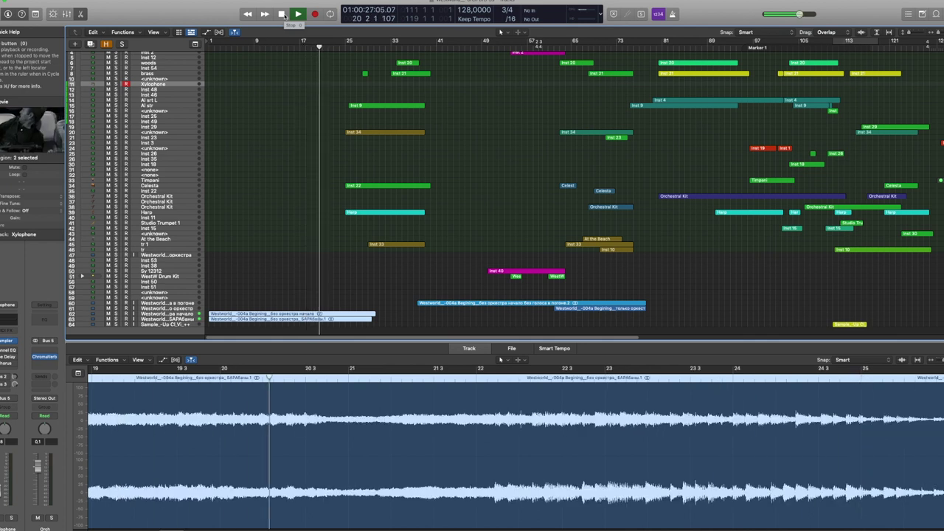
double_click(32, 137)
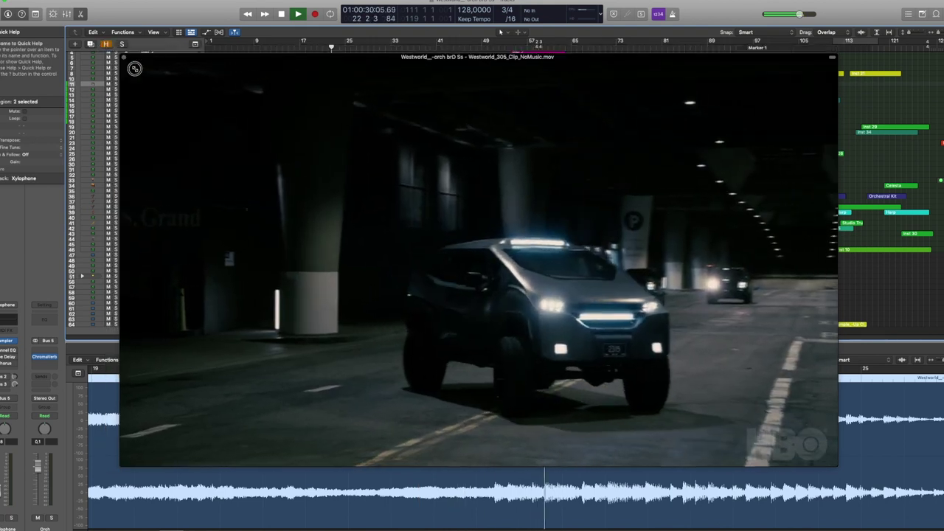
drag(135, 69, 36, 4)
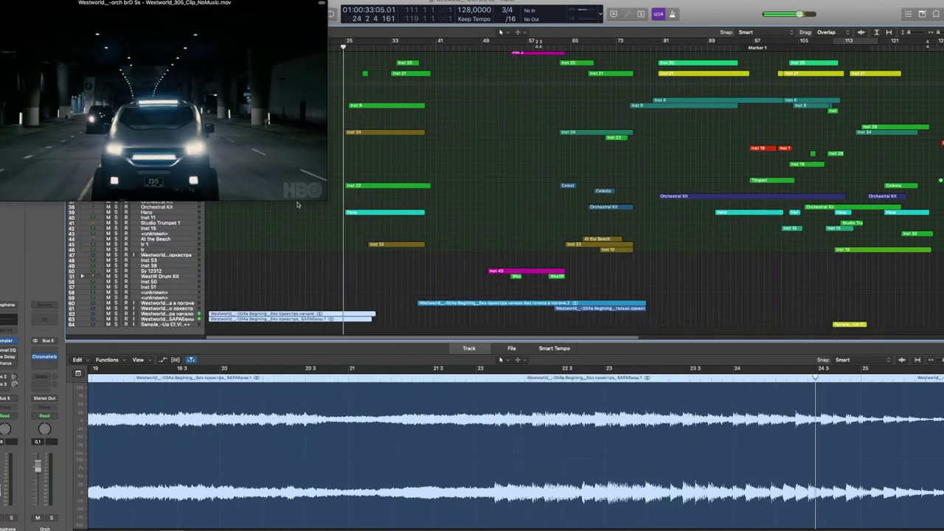
drag(123, 7, 124, 37)
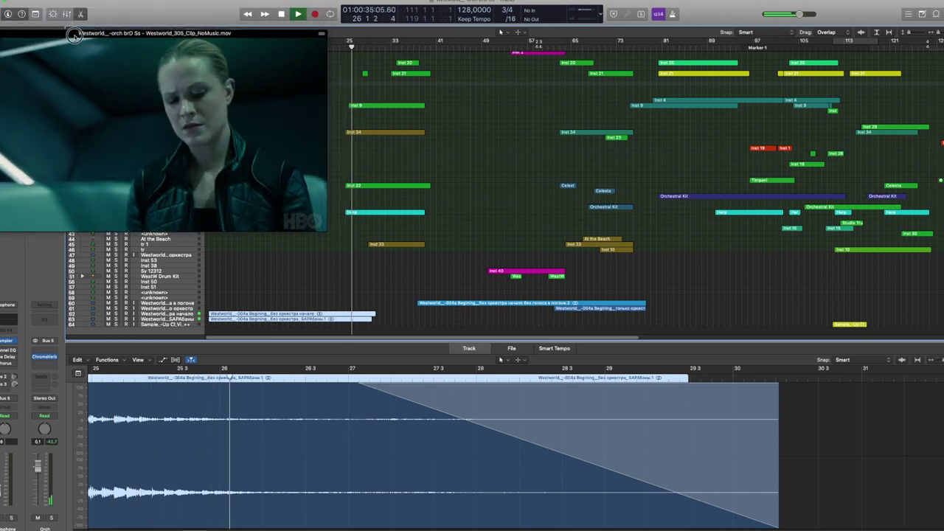
key(y)
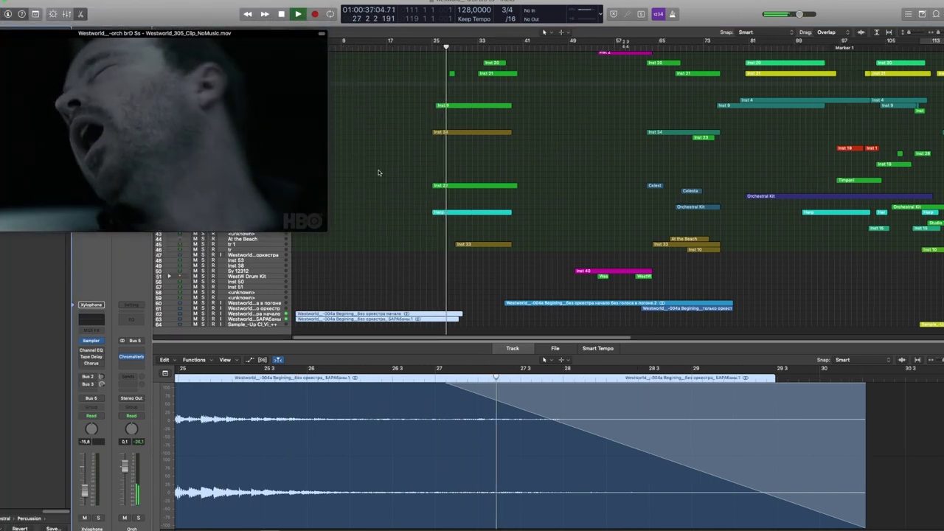
Stop playback and move the playhead back to bar 23.
click(434, 61)
key(space)
click(421, 47)
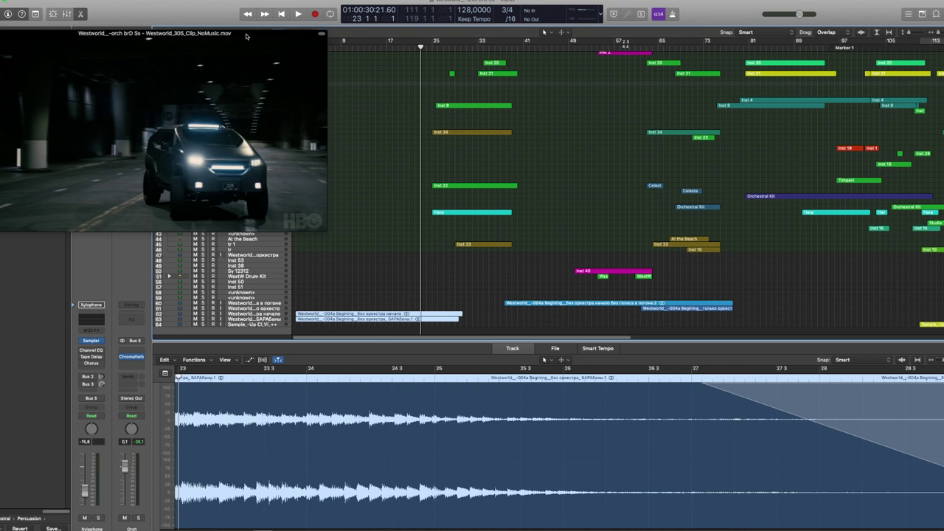
Play the project from bar 1 and reposition the movie window so it leaves the timeline ruler and regions uncovered.
drag(247, 35, 245, 5)
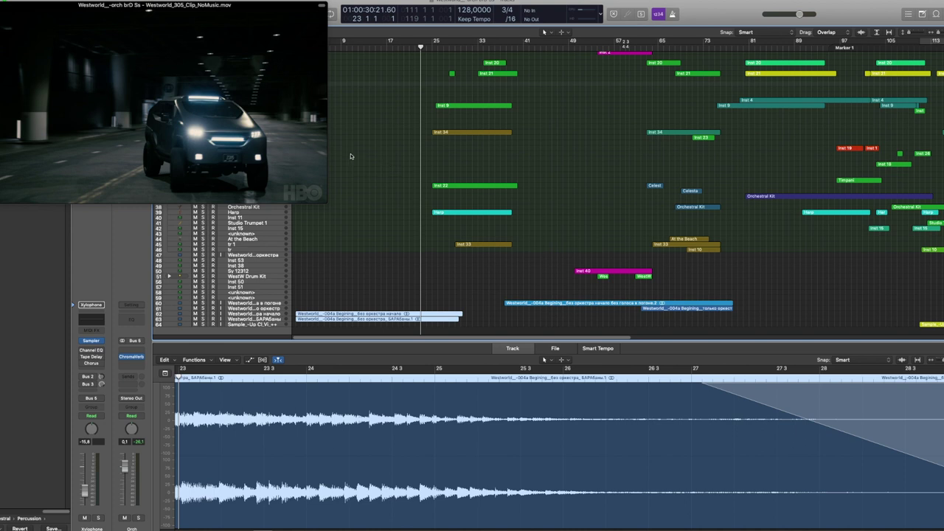
drag(272, 7, 225, 125)
click(296, 47)
key(space)
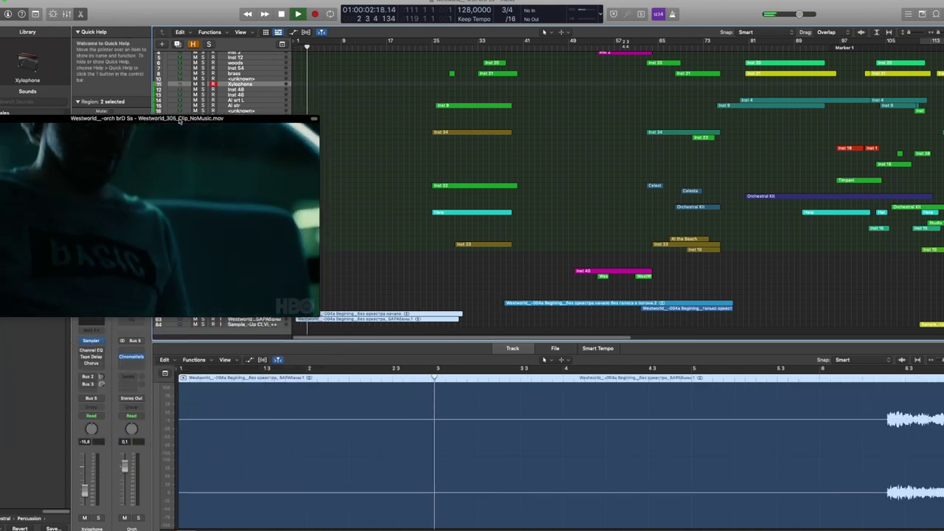
drag(179, 120, 193, 1)
Check how the opening music matches the picture at bars 22, 12 and 25.
click(381, 46)
click(415, 46)
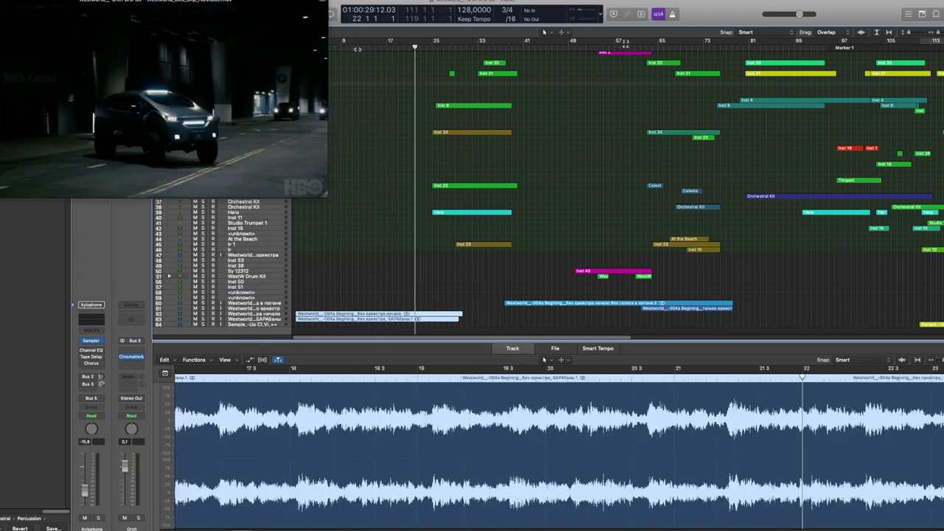
click(357, 47)
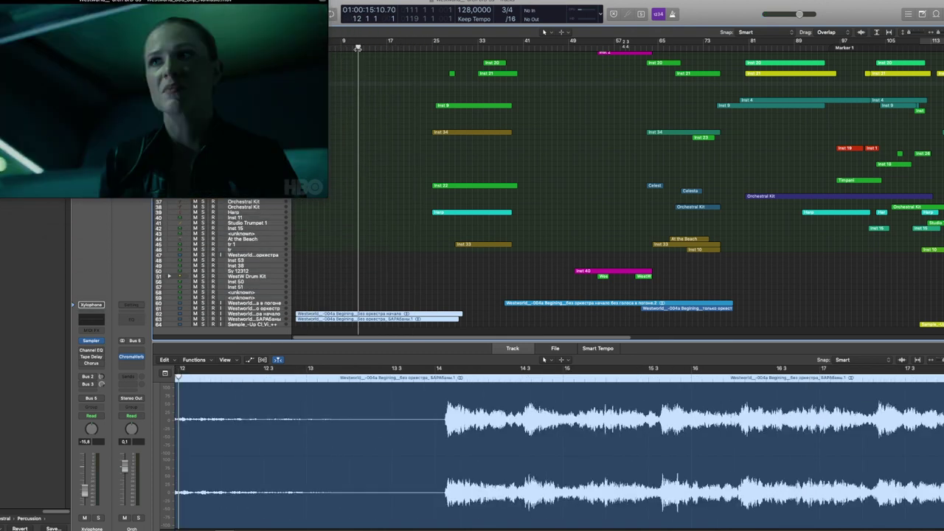
click(432, 46)
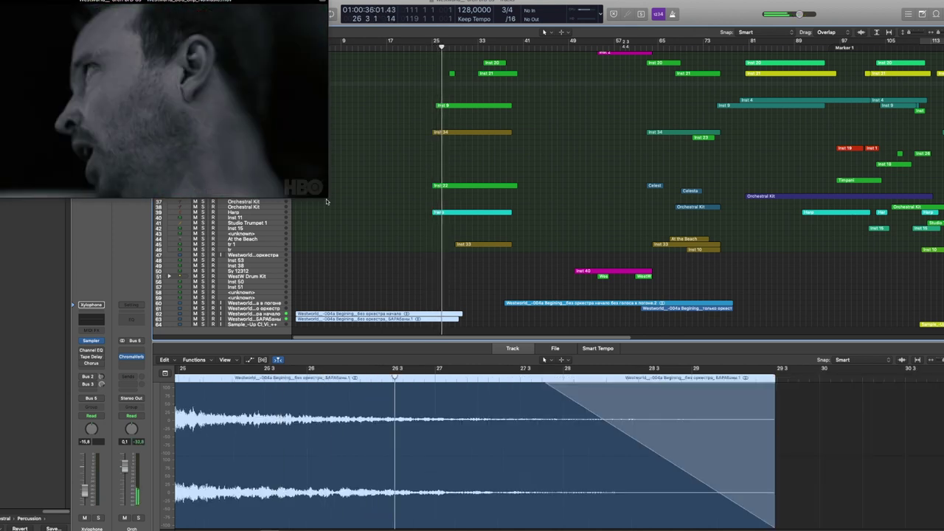
Shrink the movie window, play from bar 32 and select the seven orchestral regions of the first entry.
drag(327, 200, 235, 146)
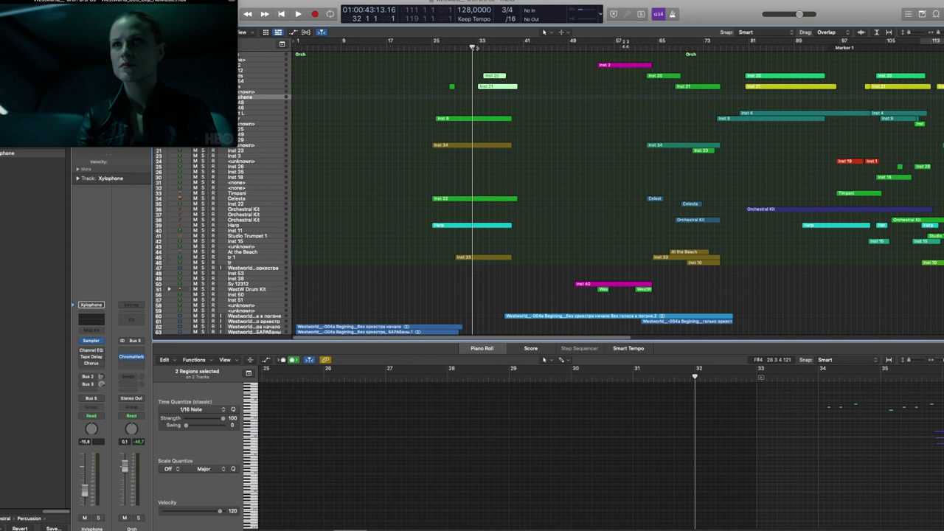
key(space)
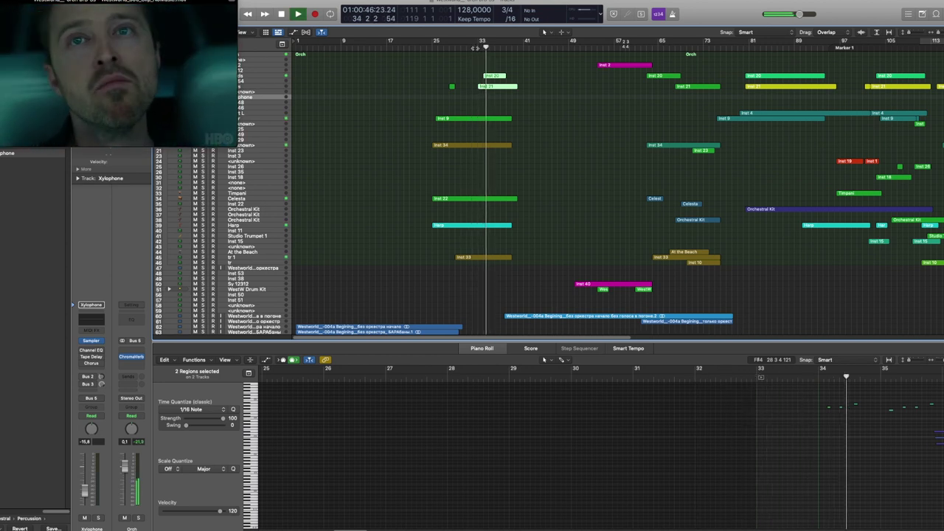
drag(489, 283, 455, 69)
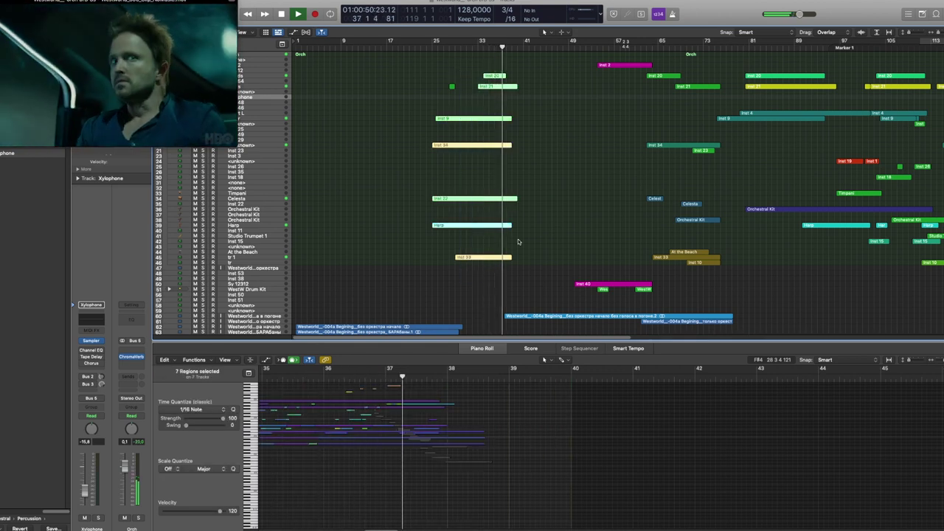
Play on from bar 40 and display the notes of the Inst 40 and WestW Drum Kit regions, followed by the Inst 2 region.
key(super+Left)
key(super+Left)
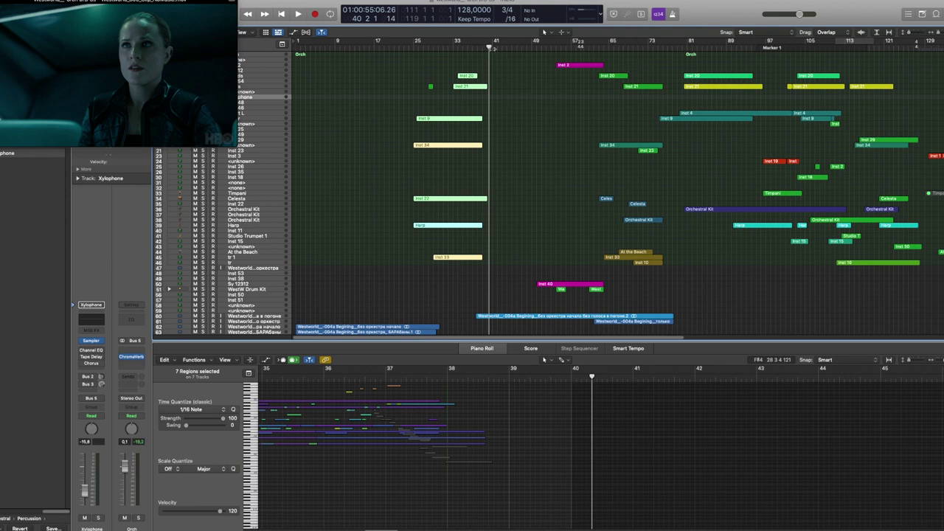
key(space)
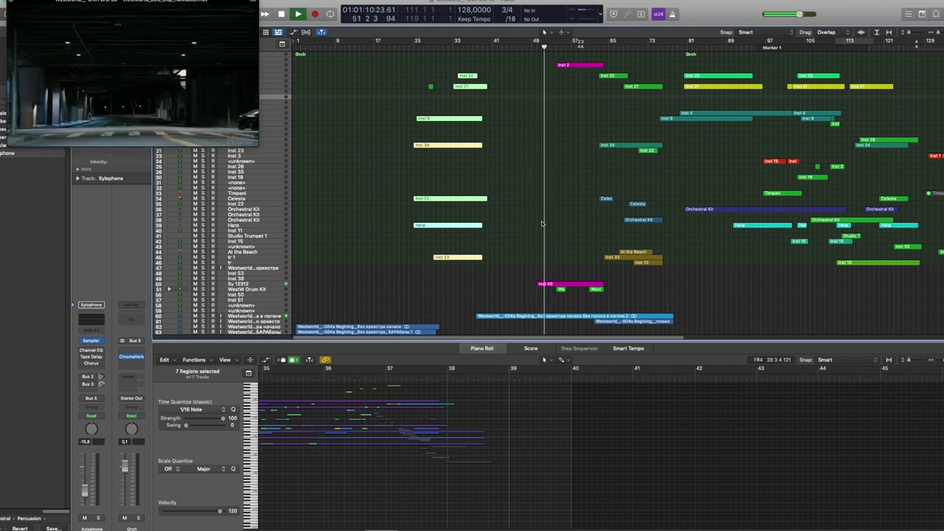
click(553, 284)
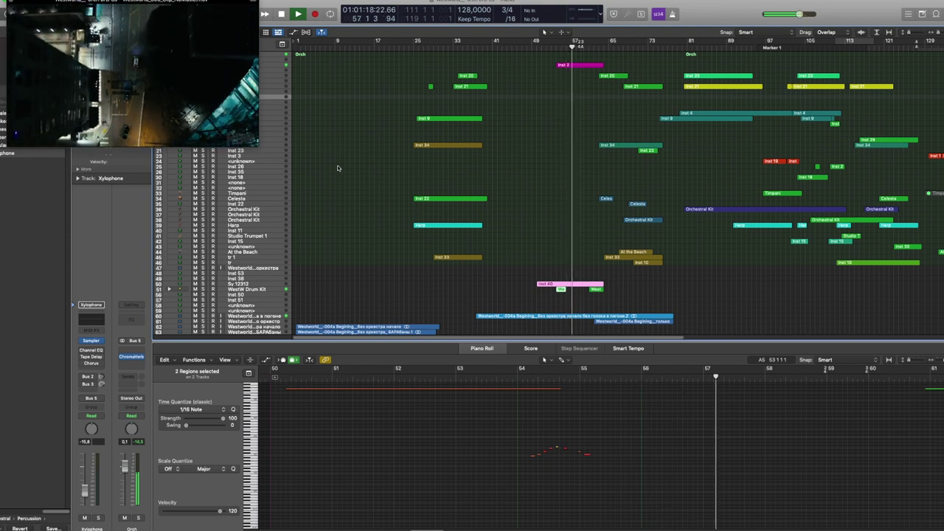
click(582, 64)
scroll(513, 184, right, 2)
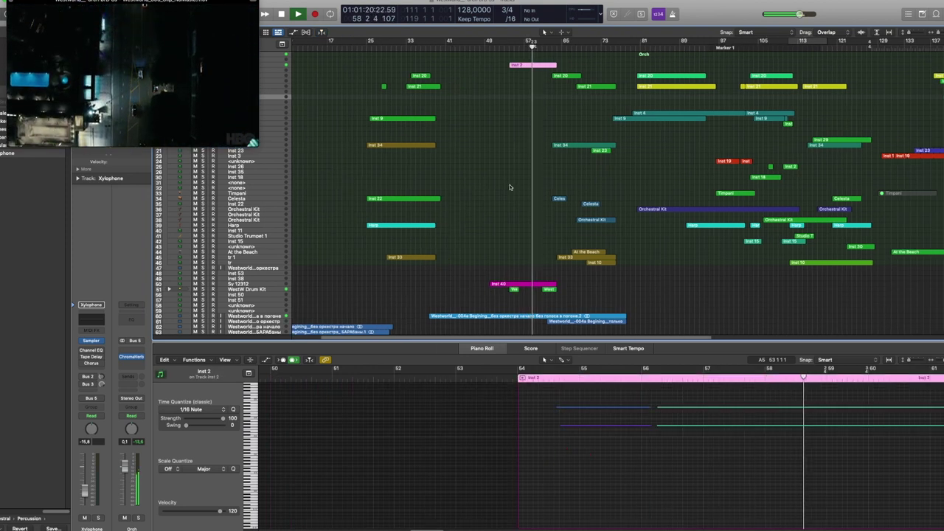
scroll(539, 196, up, 5)
scroll(539, 196, right, 3)
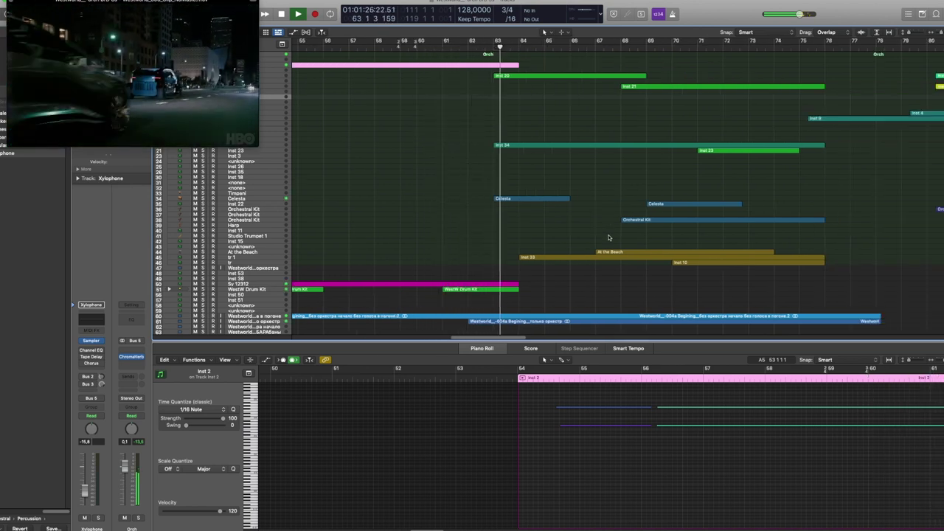
Select the eleven orchestral regions starting between bars 63 and 76 and examine their notes in the Piano Roll during playback.
key(super+Left)
key(super+Left)
key(super+Left)
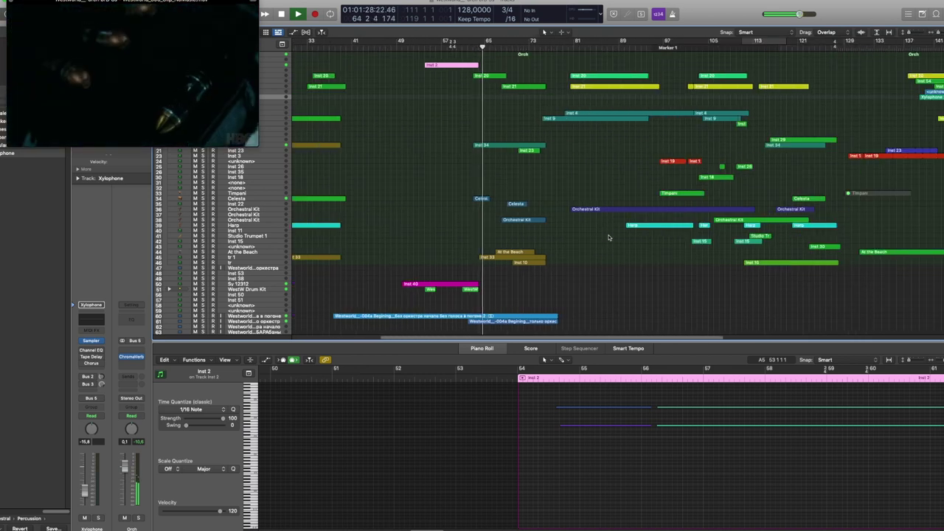
scroll(609, 238, left, 2)
drag(597, 286, 540, 61)
scroll(463, 482, up, 2)
scroll(463, 483, down, 5)
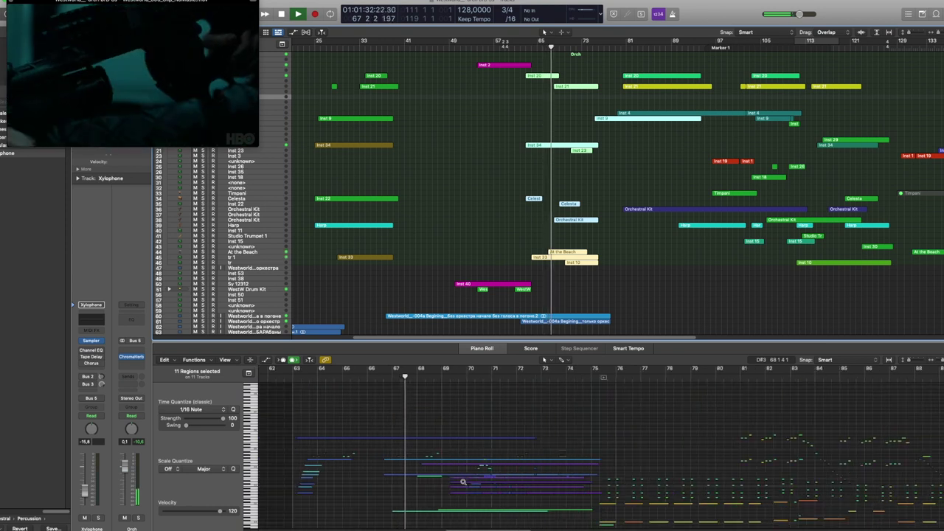
scroll(463, 482, down, 1)
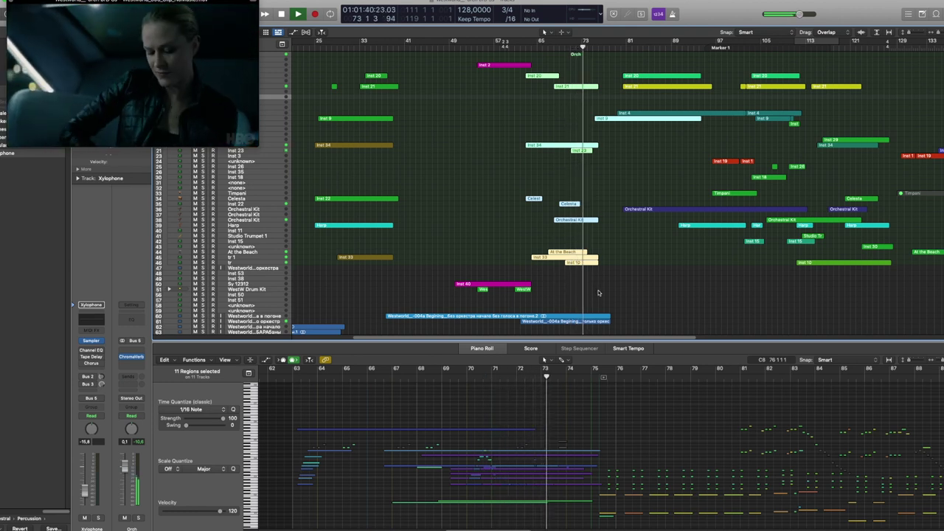
Clear the region selection and set a cycle range from bar 76 to bar 130.
click(621, 180)
scroll(623, 180, right, 5)
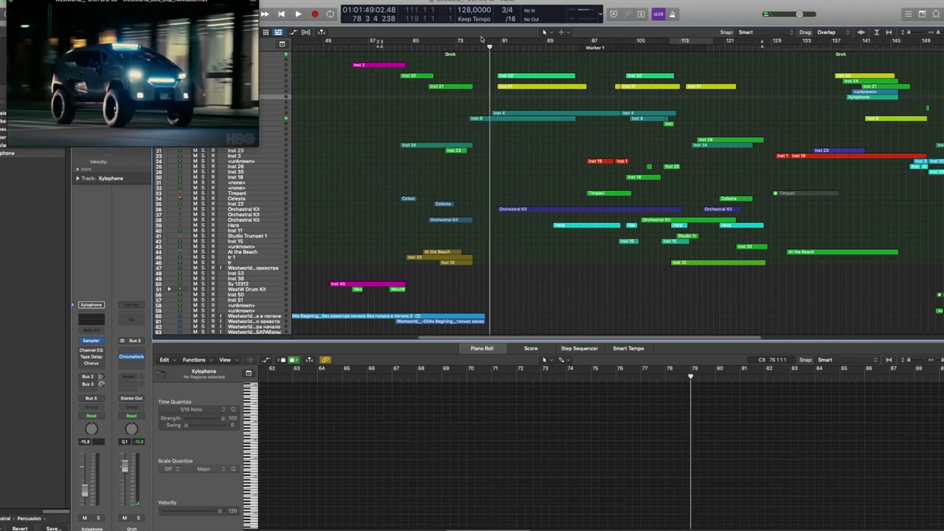
drag(474, 43, 779, 74)
drag(474, 43, 473, 42)
Select the Inst 9 region, shift the cycle range to start at bar 79 and play the section.
click(487, 119)
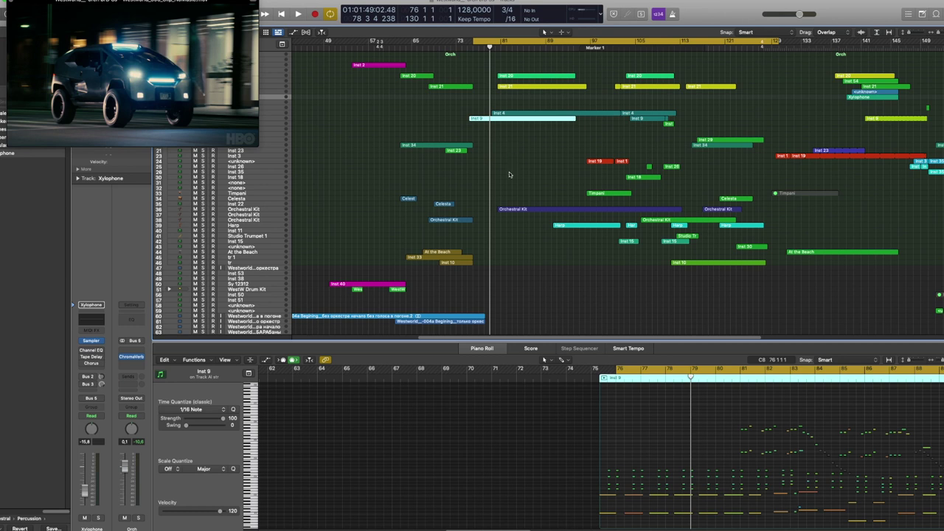
drag(503, 42, 520, 42)
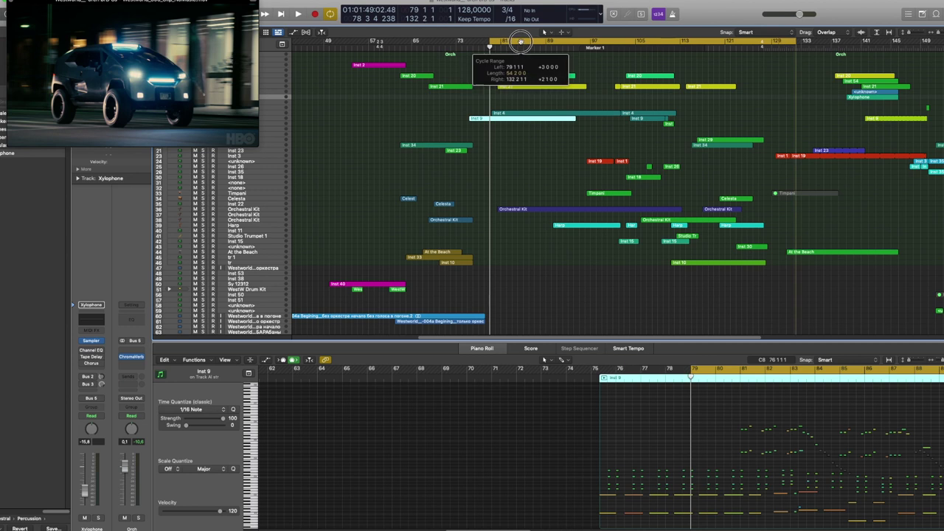
key(space)
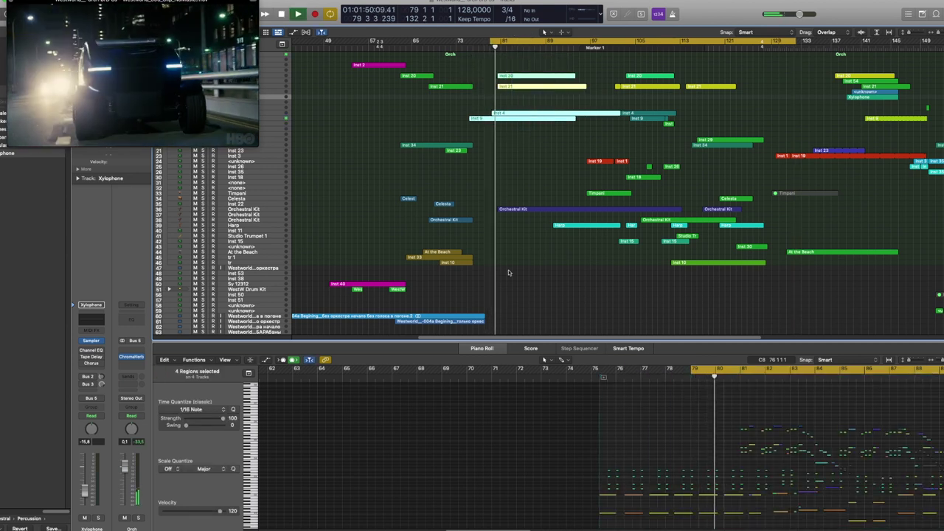
Mute the Inst 20 region starting at bar 81 and replay the section from bar 79.
scroll(479, 193, right, 3)
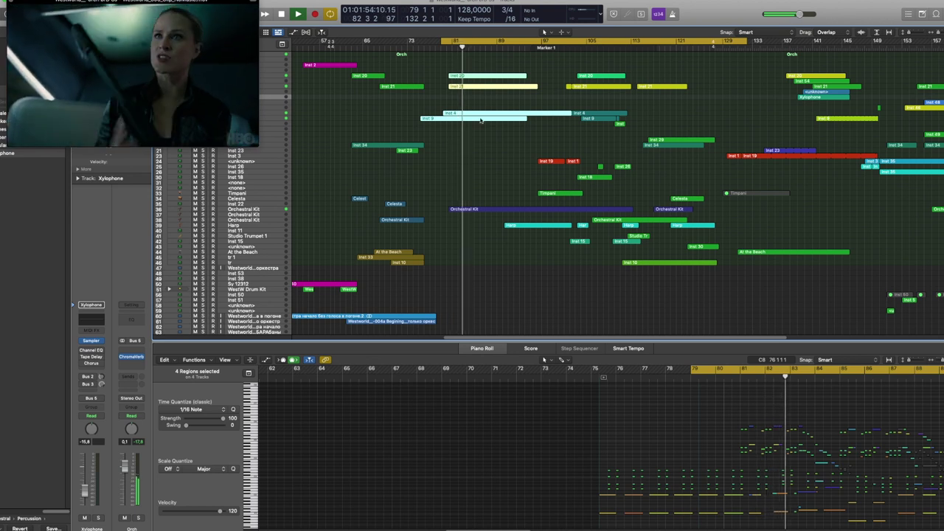
scroll(469, 135, right, 3)
scroll(435, 439, right, 5)
scroll(437, 442, right, 5)
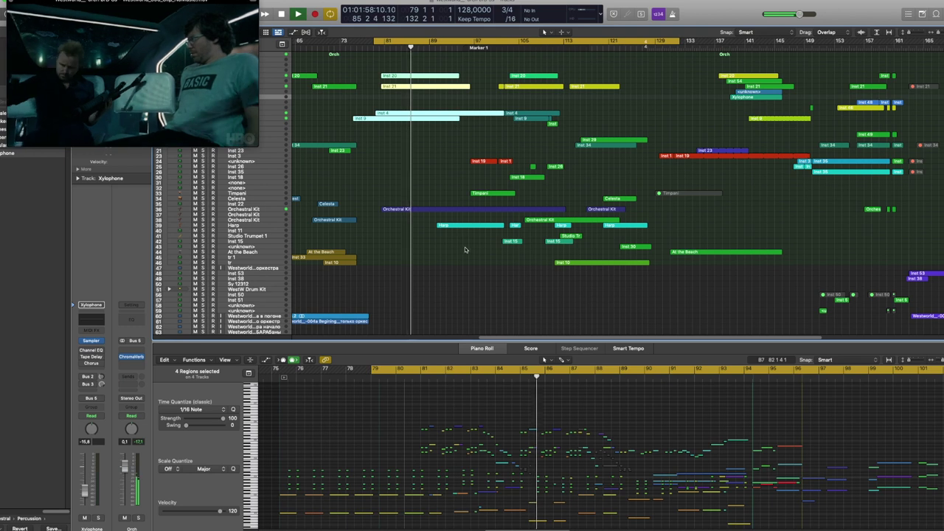
key(space)
click(410, 77)
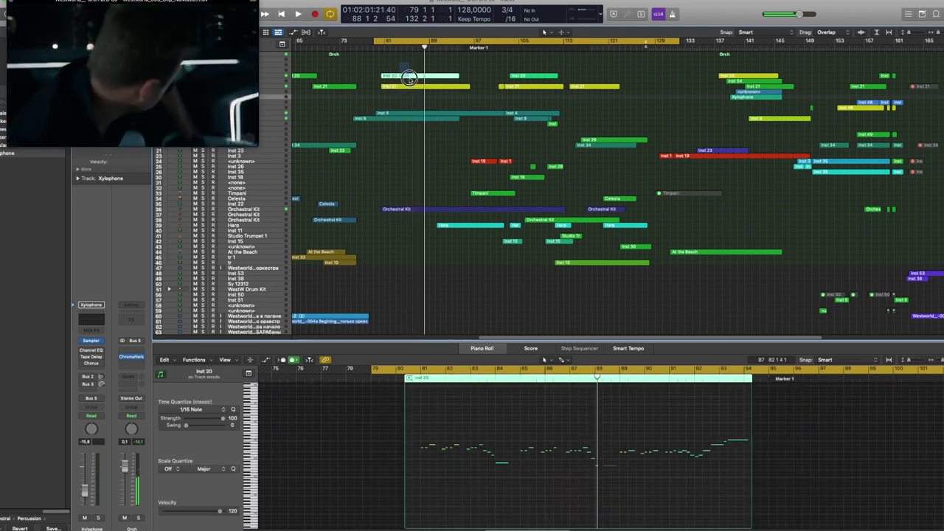
key(ctrl+m)
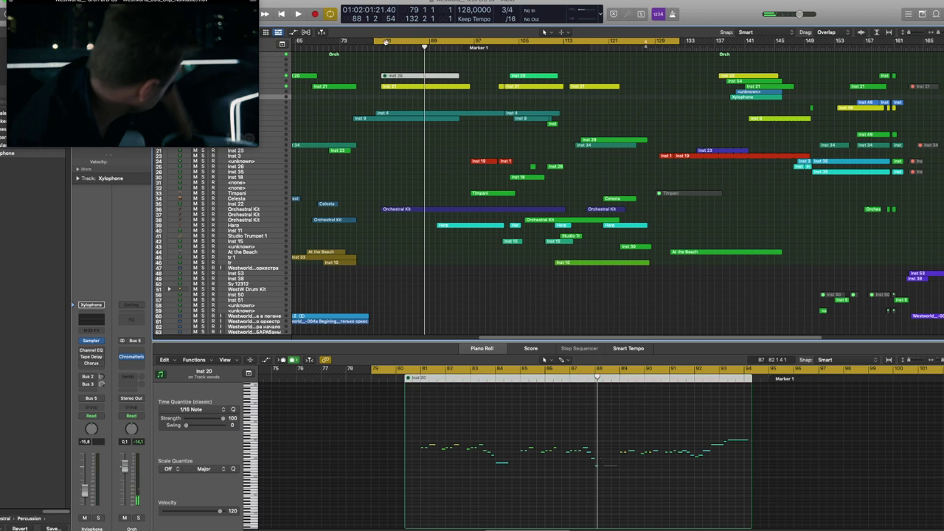
key(space)
Examine the notes of the Inst 21, Inst 4 and Inst 9 regions during playback, and unmute the Inst 20 region.
drag(413, 135, 403, 86)
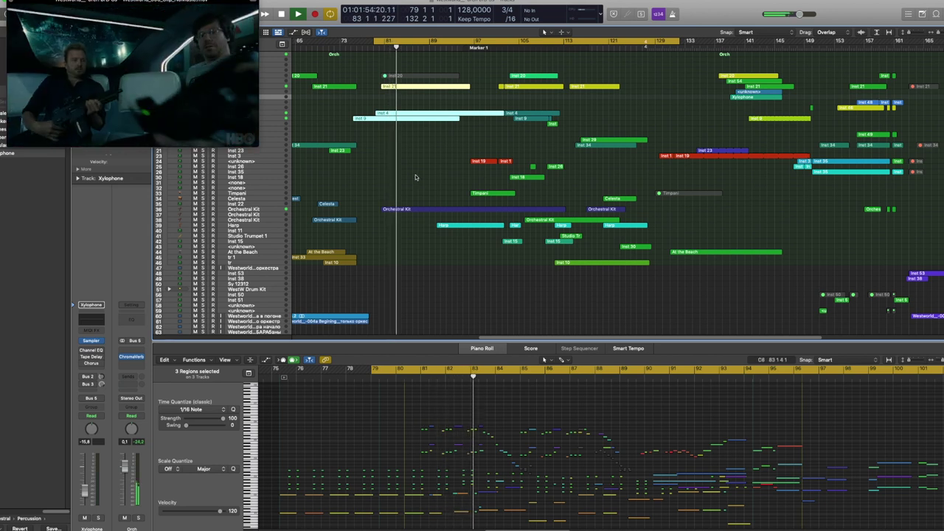
click(428, 135)
click(420, 87)
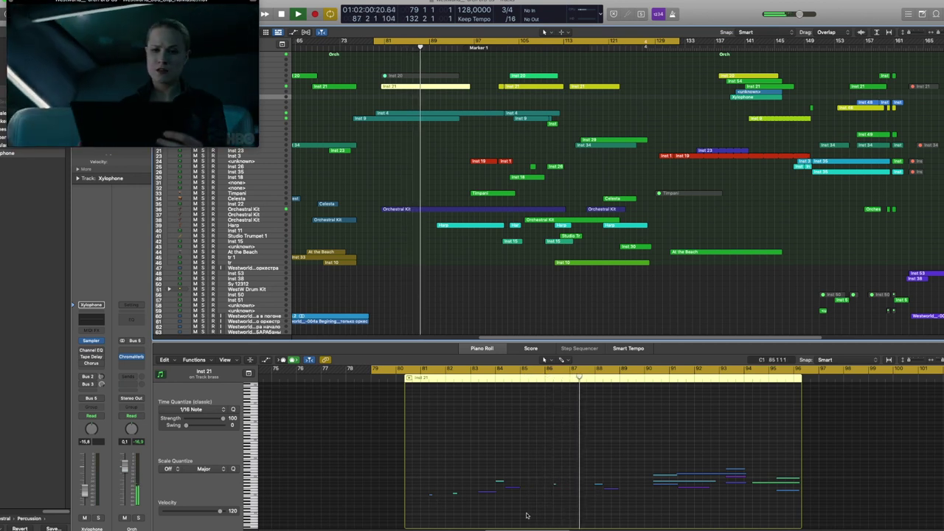
click(421, 76)
click(453, 230)
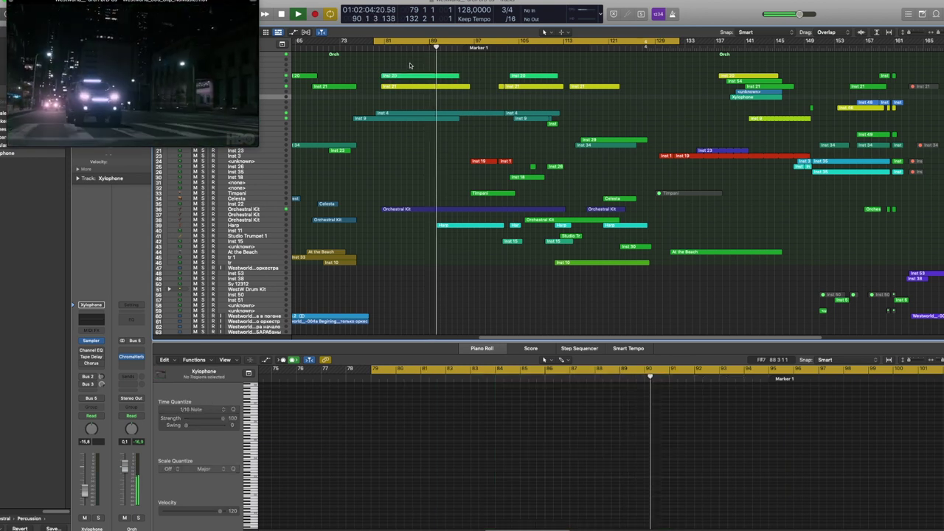
Display the notes of the long Orchestral Kit region, replay from about bar 81 and briefly solo its track.
click(419, 210)
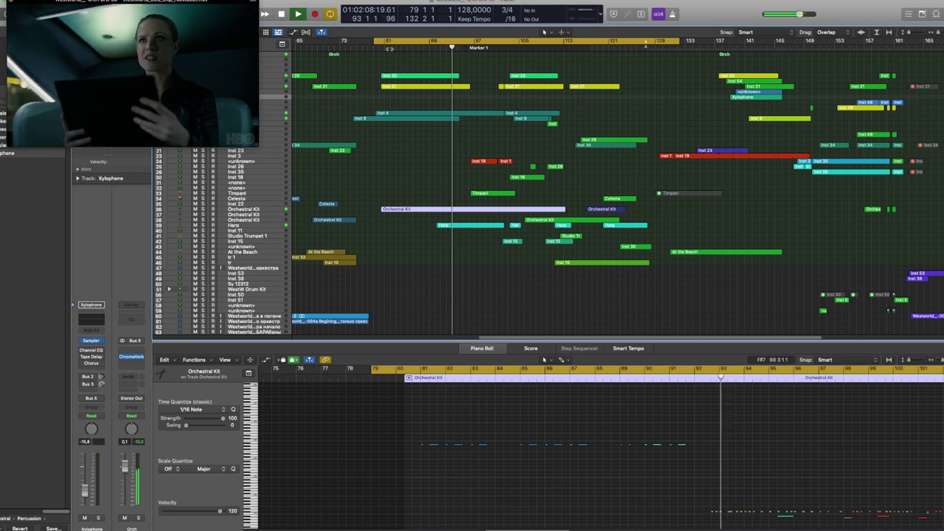
click(388, 45)
click(203, 209)
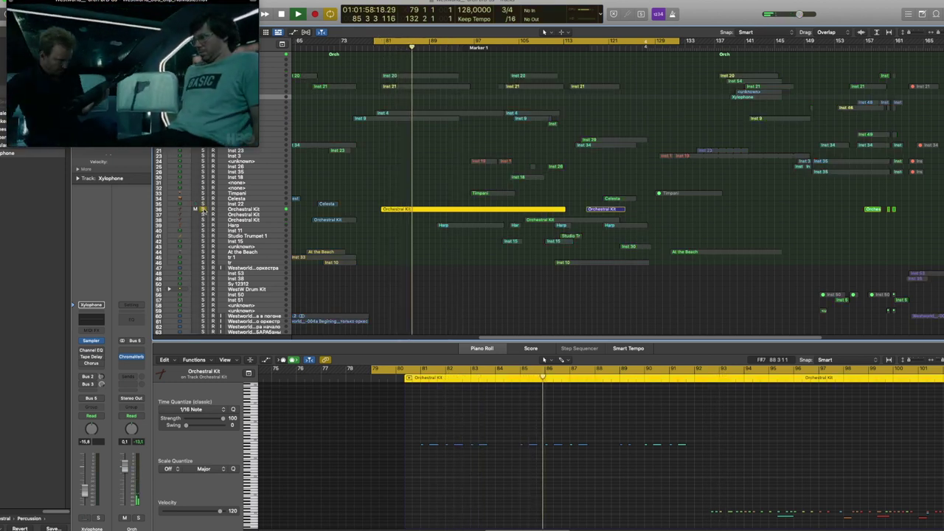
click(203, 209)
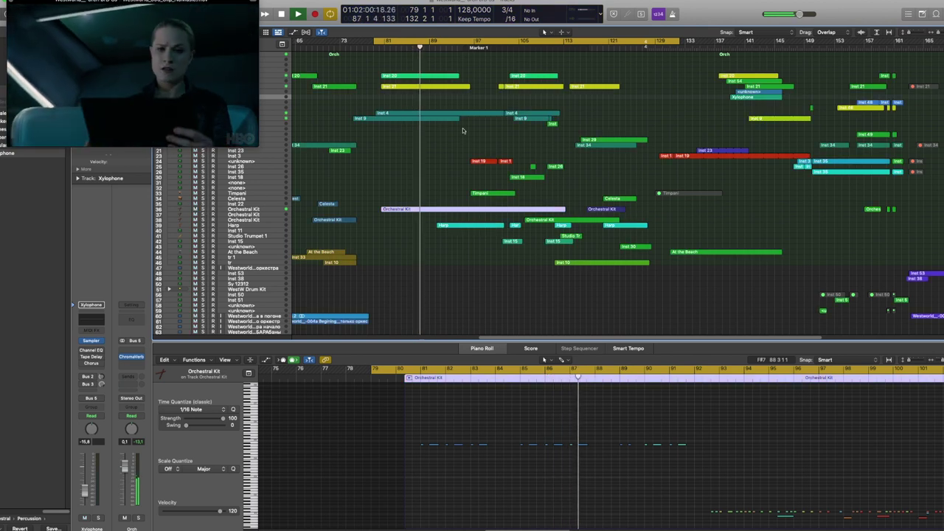
Display the notes of the Harp region starting near bar 90, followed by the first Inst 4 region.
scroll(463, 200, up, 3)
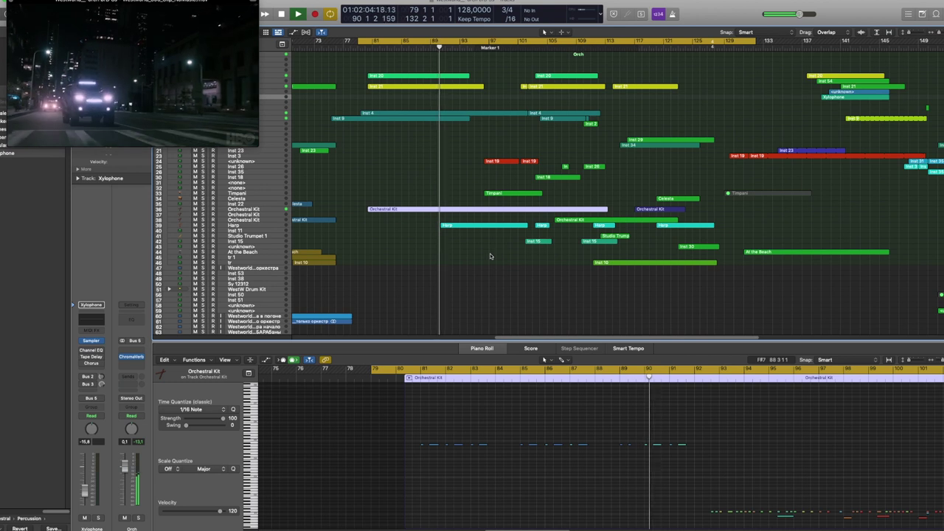
click(485, 234)
click(485, 226)
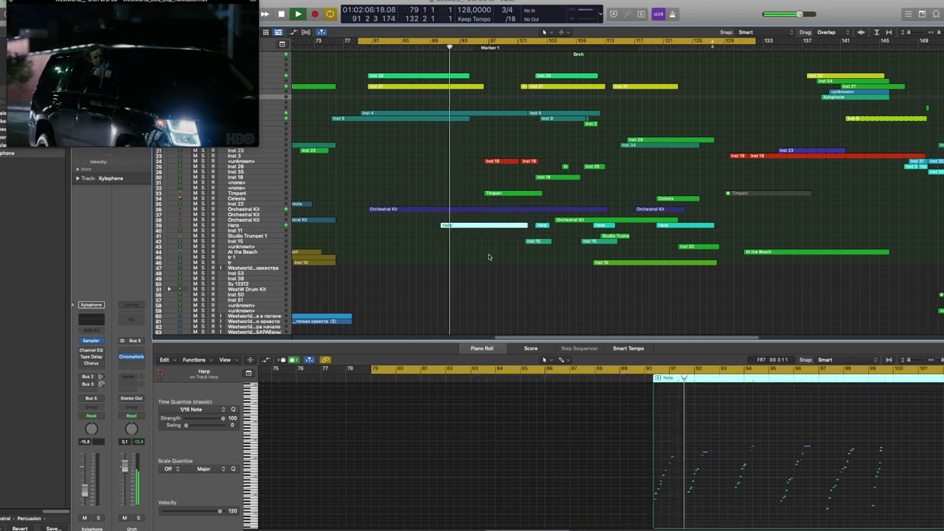
click(449, 112)
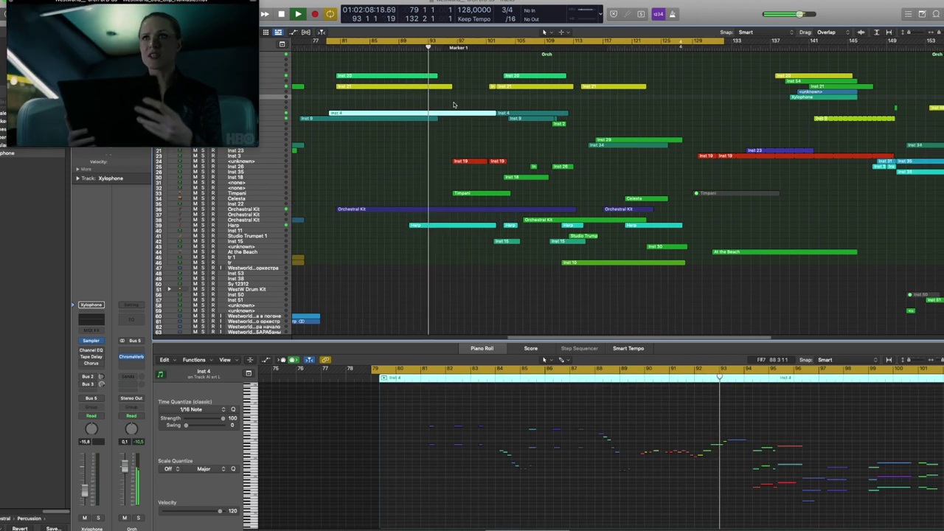
Select the orchestral regions across the section from about bar 79 to bar 127 and examine their combined notes during playback.
scroll(397, 170, right, 3)
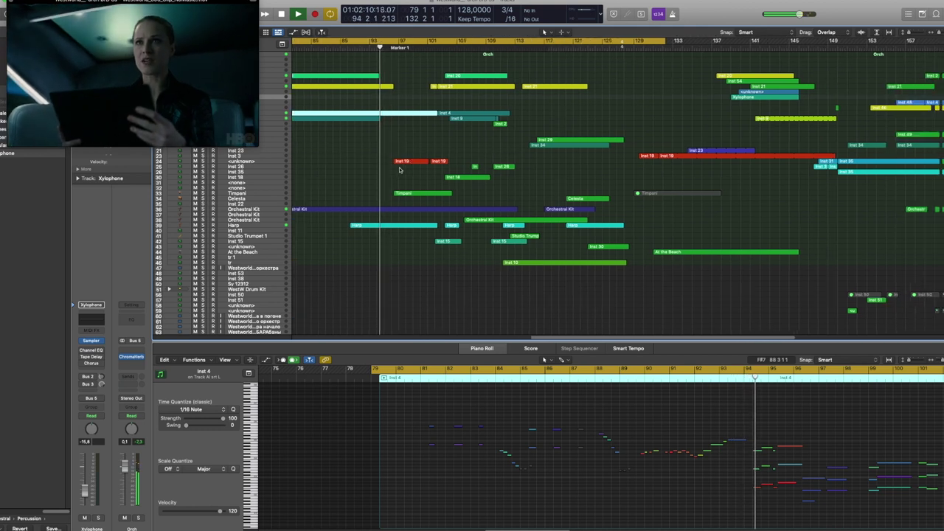
scroll(399, 168, down, 2)
drag(511, 306, 341, 54)
scroll(433, 428, up, 3)
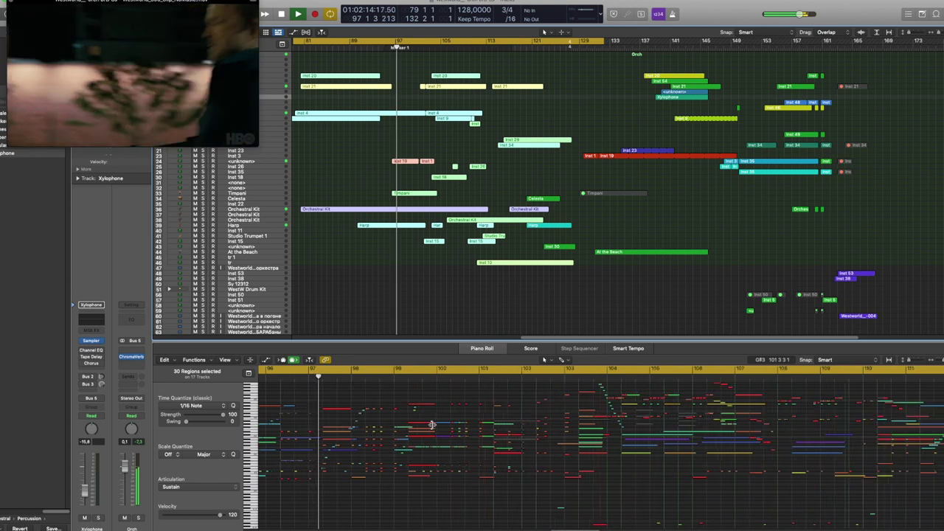
scroll(437, 42, left, 3)
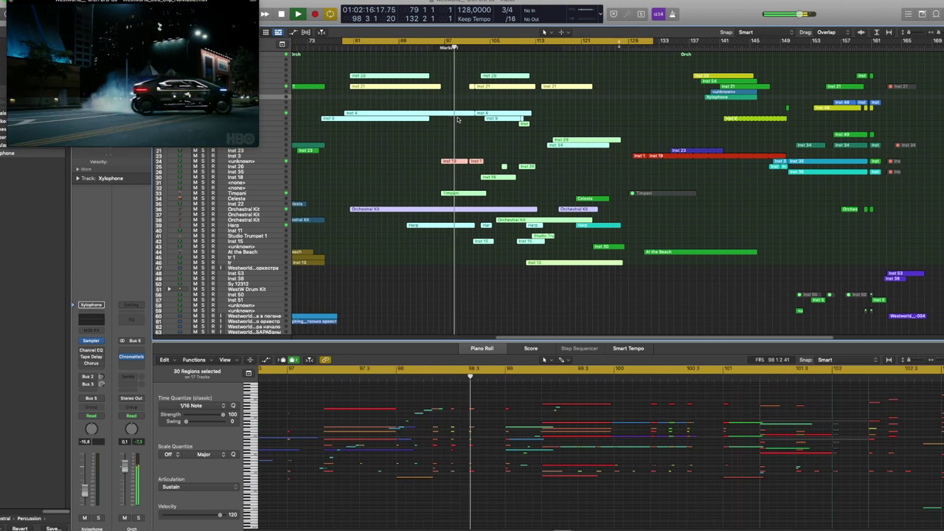
mouse_move(176, 90)
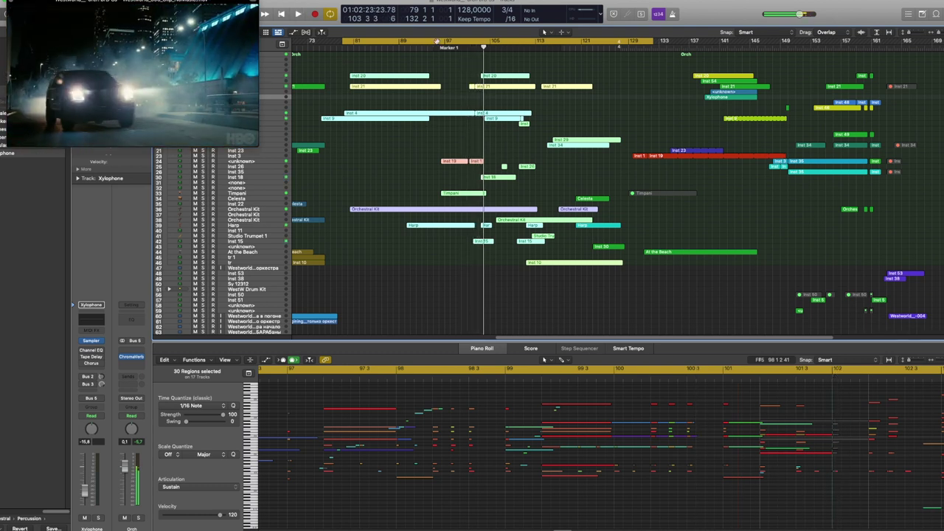
Shift the cycle range to start at bar 94, switch cycle mode off and play from bar 80.
drag(437, 40, 523, 41)
click(394, 48)
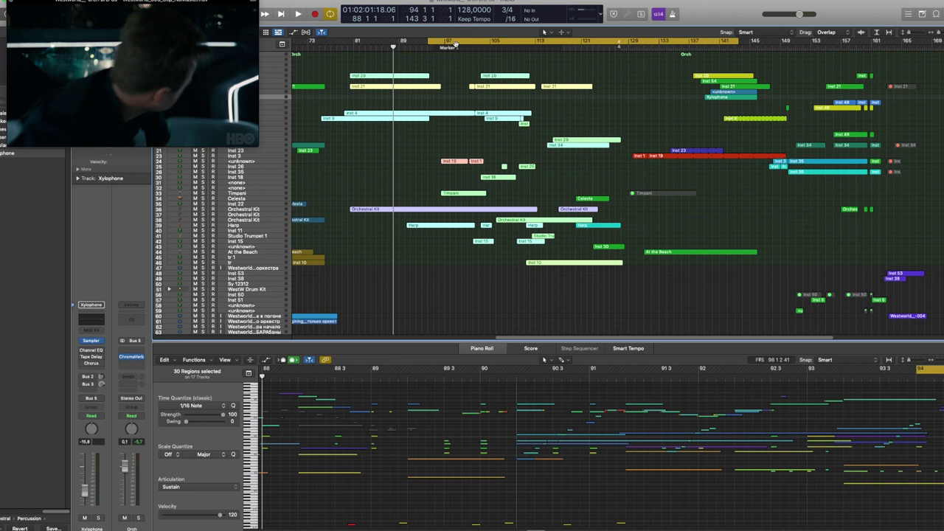
click(347, 48)
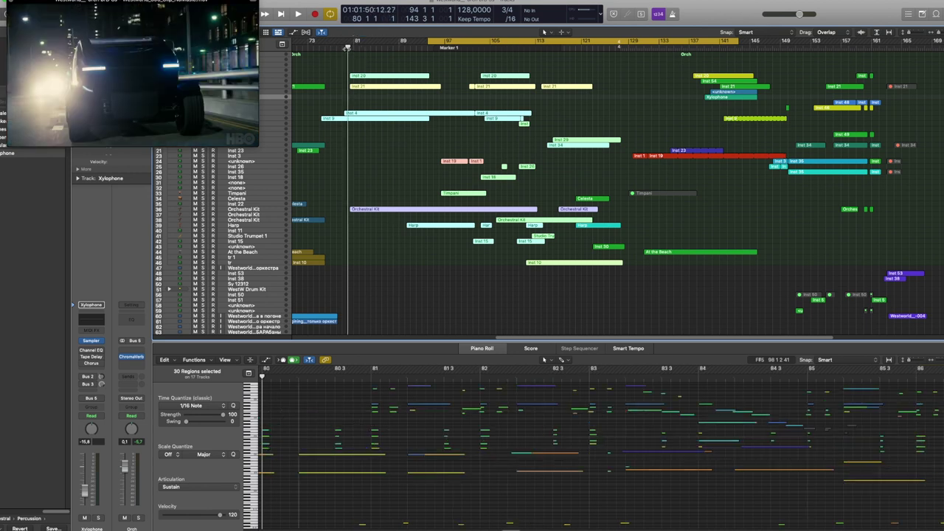
click(448, 43)
key(space)
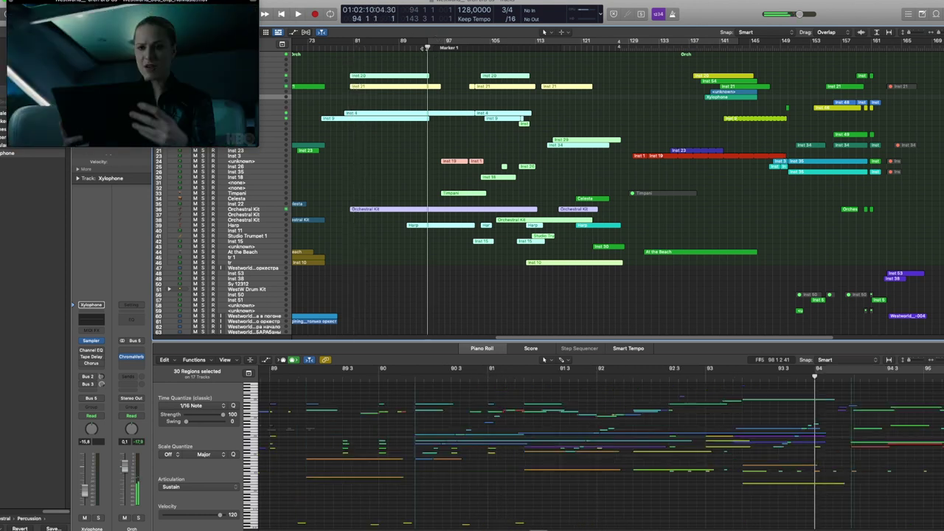
Continue playback from bar 94 against the picture and enlarge the Piano Roll editor's height.
mouse_move(124, 63)
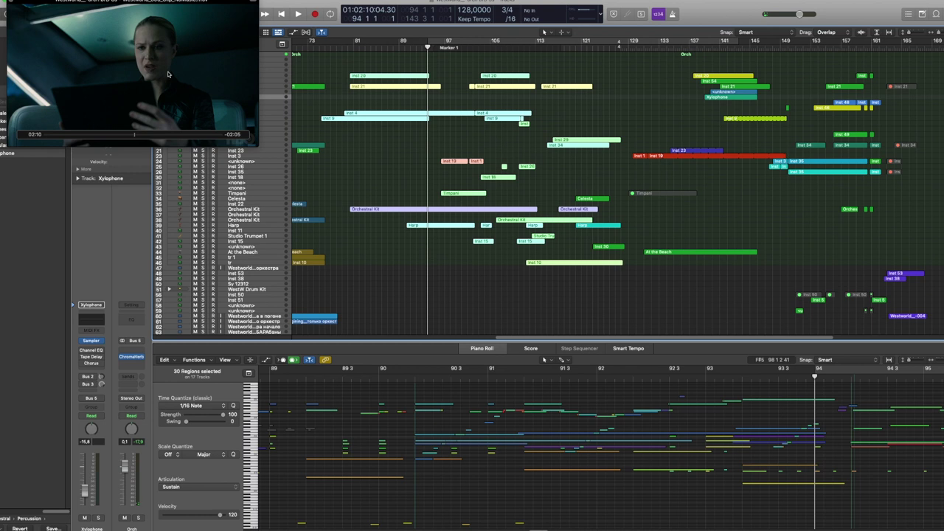
key(period)
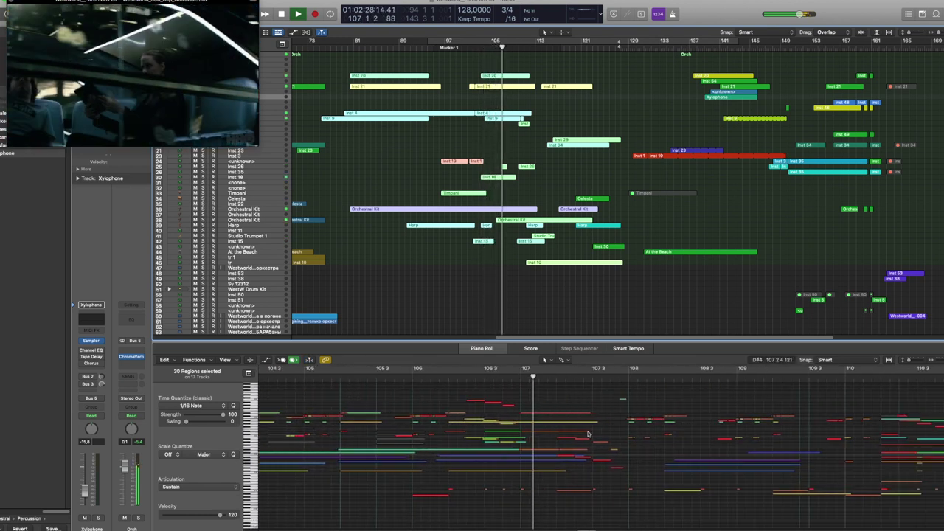
drag(553, 349, 544, 307)
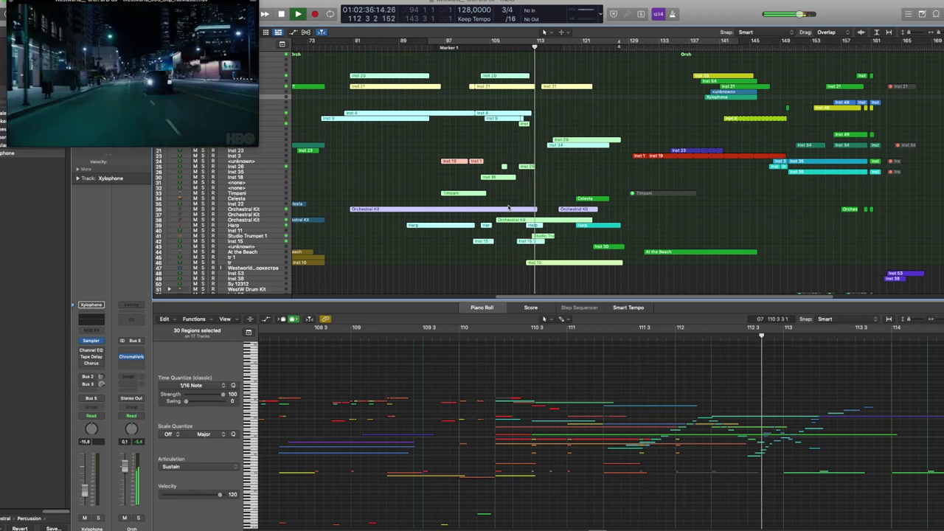
Solo the Sample_-Up track to hear its region, and remove the solo again.
scroll(508, 207, down, 5)
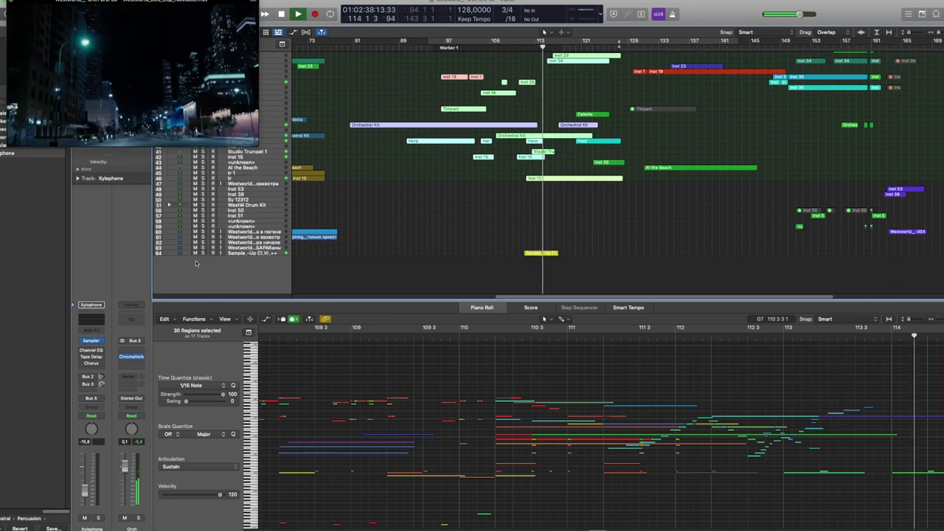
click(205, 254)
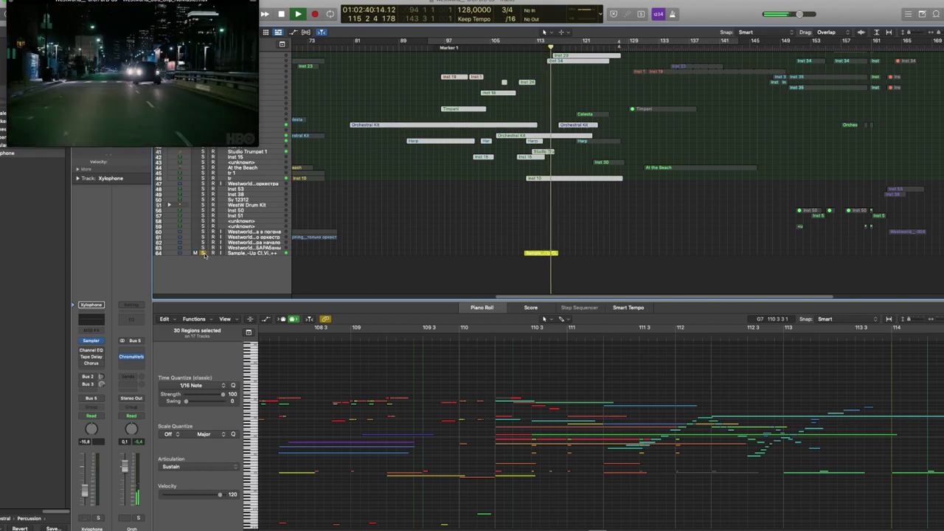
click(201, 253)
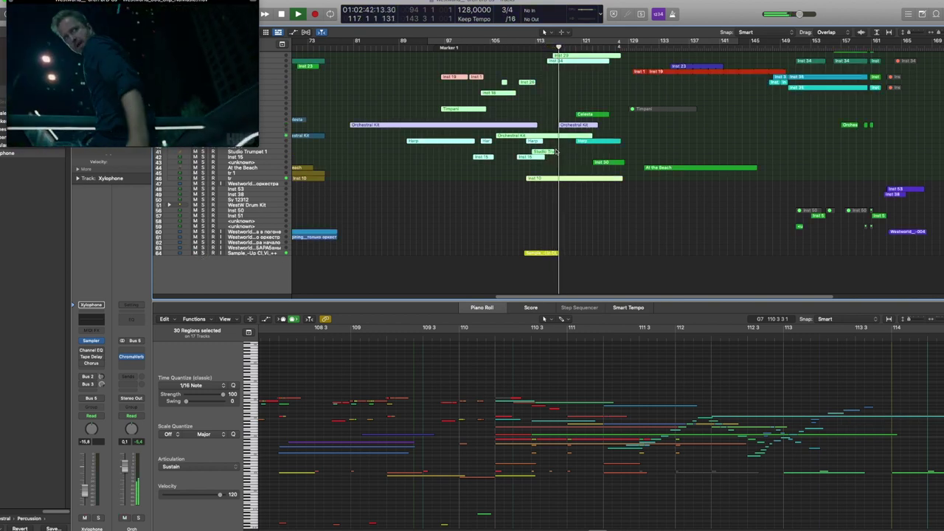
Display the notes of the Inst 21 region starting near bar 113 during playback.
scroll(555, 151, up, 4)
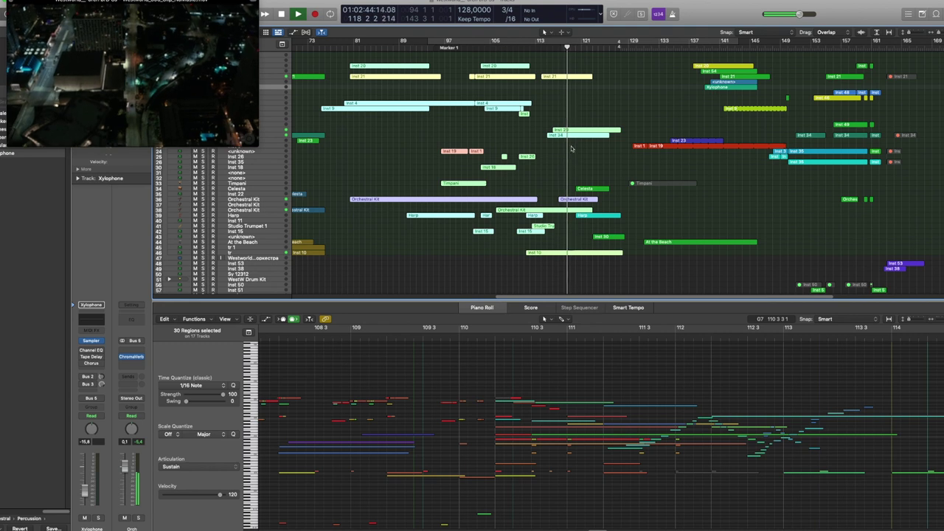
click(544, 99)
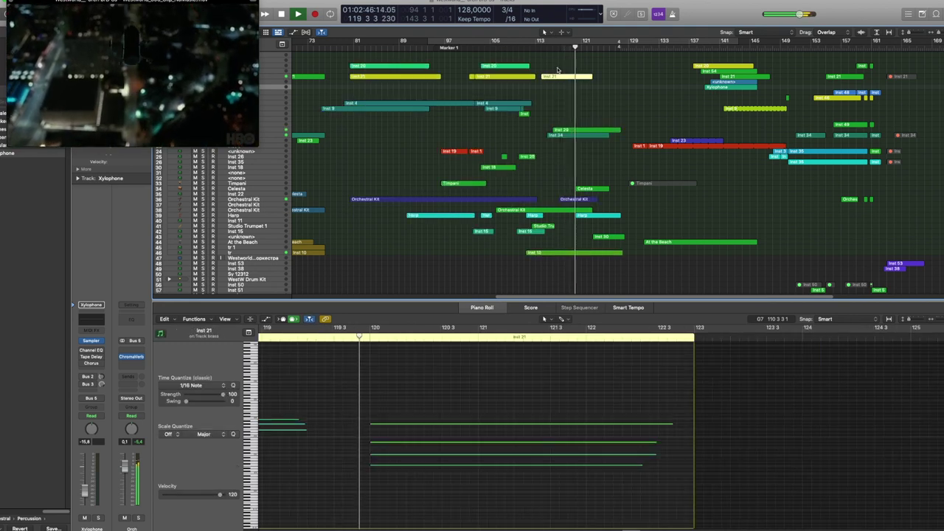
scroll(580, 405, down, 2)
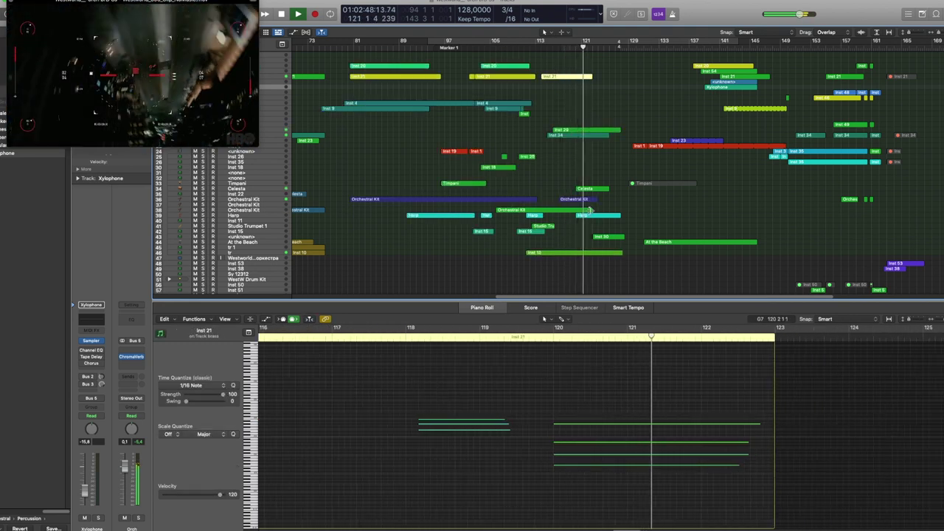
Select the eight regions leading up to bar 128, stop playback and display the notes of the last Harp region.
drag(624, 272, 590, 126)
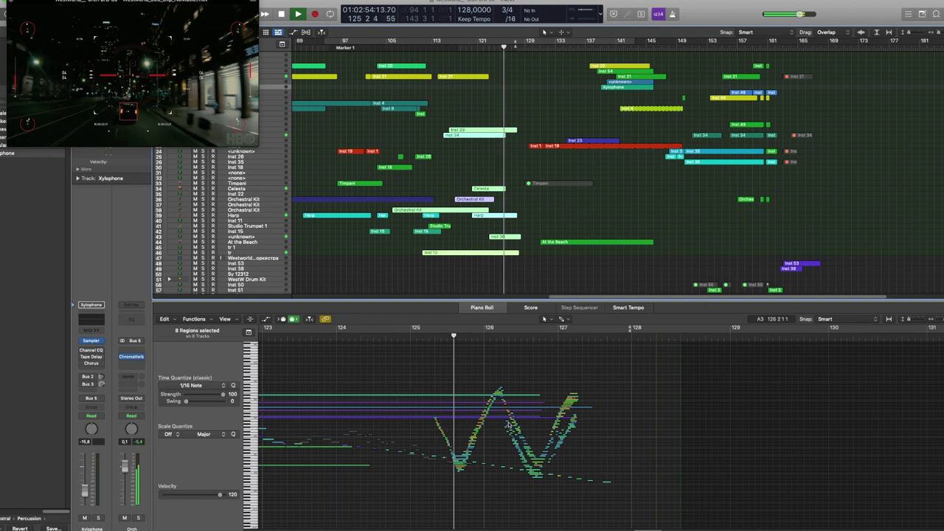
key(space)
click(486, 226)
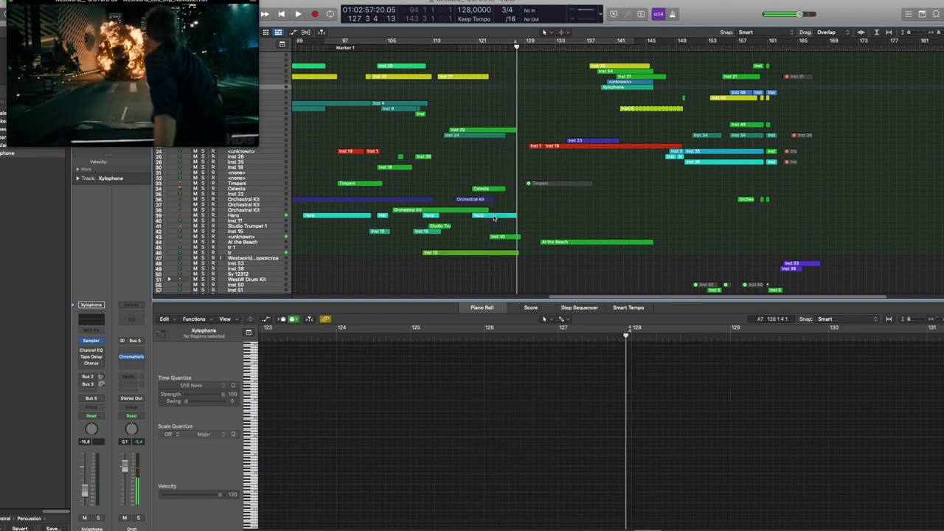
click(493, 217)
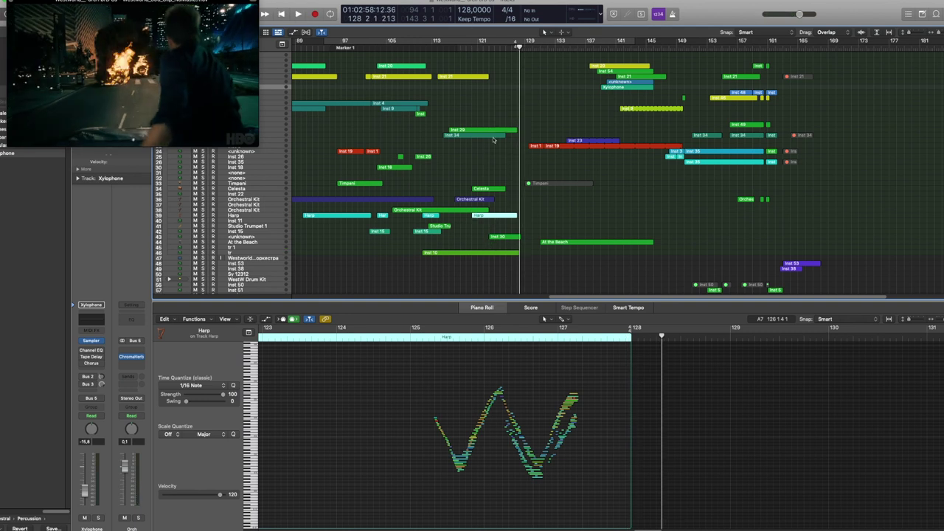
Select the Inst 19, Inst 23, Timpani and At the Beach regions after bar 128 and play that section.
scroll(514, 158, left, 5)
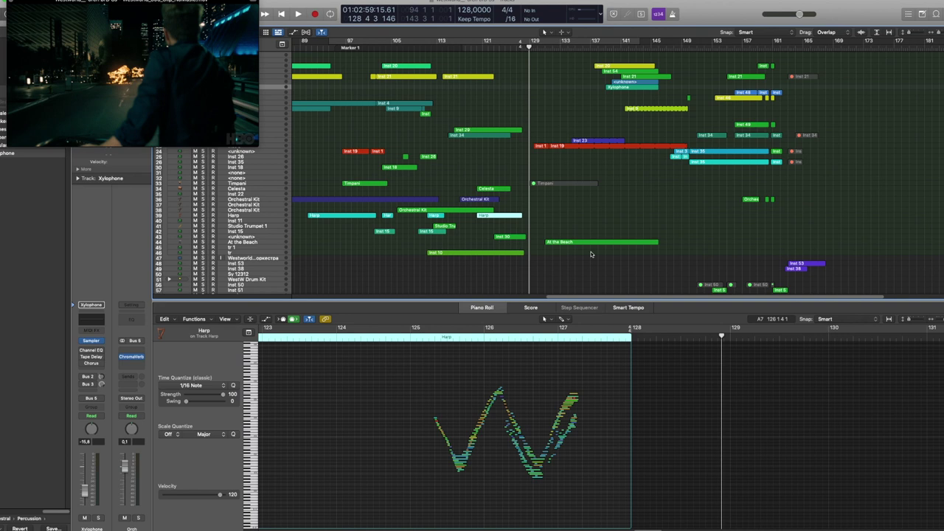
scroll(549, 236, right, 2)
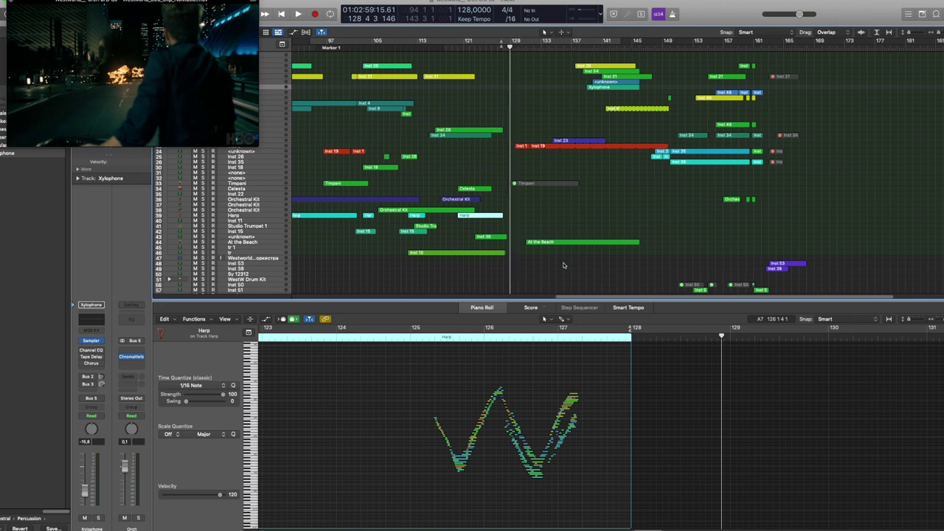
drag(644, 273, 512, 54)
key(space)
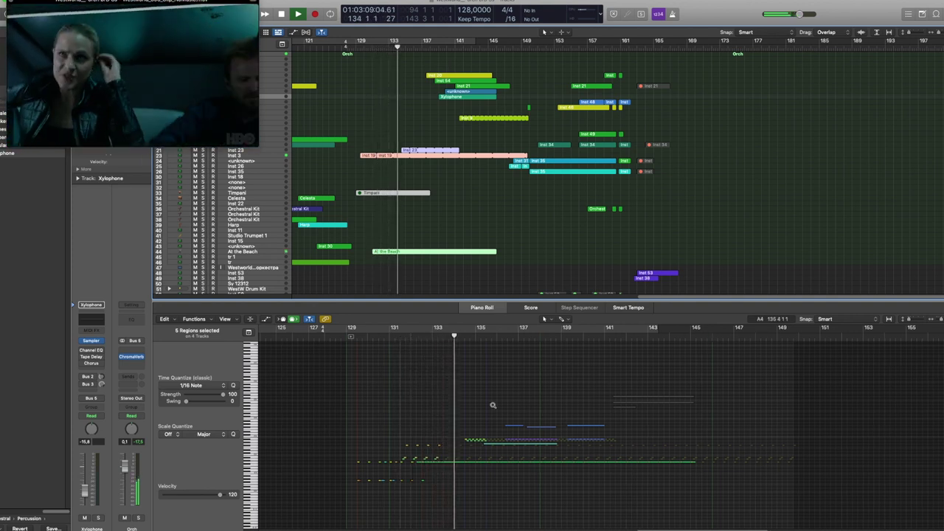
Solo the Inst 23 track to hear its part during playback, and remove the solo again.
scroll(492, 403, up, 3)
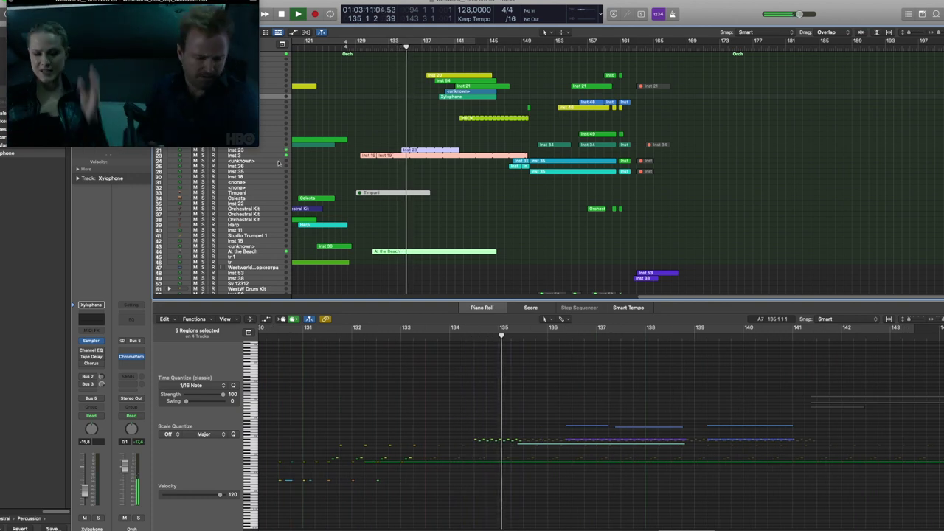
click(203, 150)
click(203, 151)
Enlarge the tracks of the selected regions between bars 137 and 149, and solo the brass track briefly to hear it.
drag(456, 57, 488, 134)
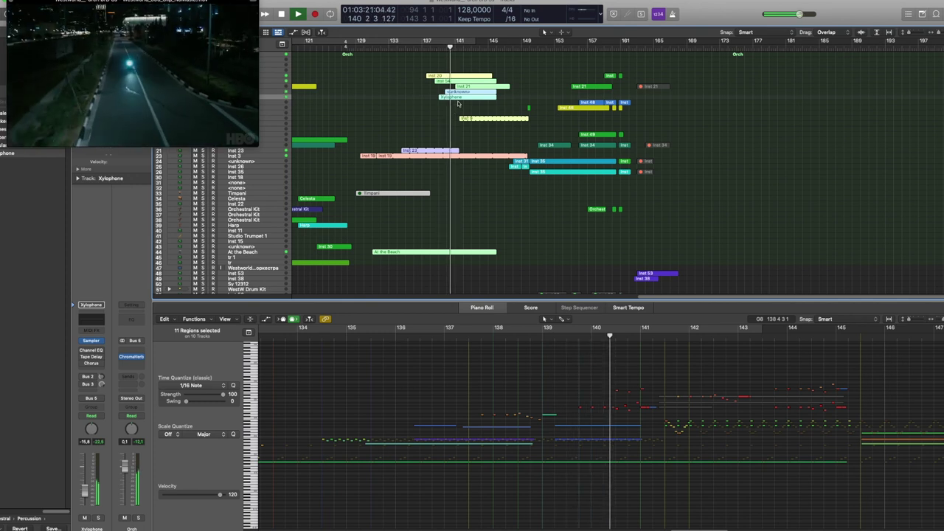
key(z)
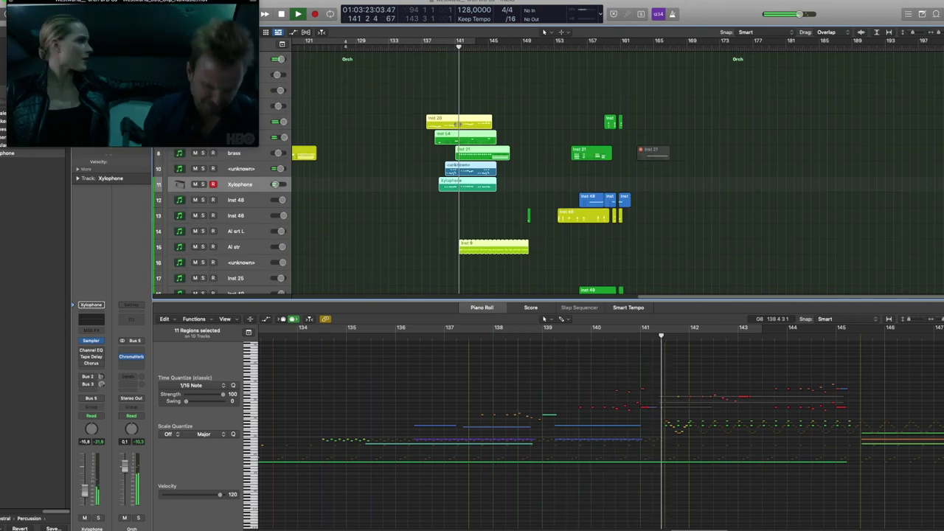
scroll(457, 126, right, 3)
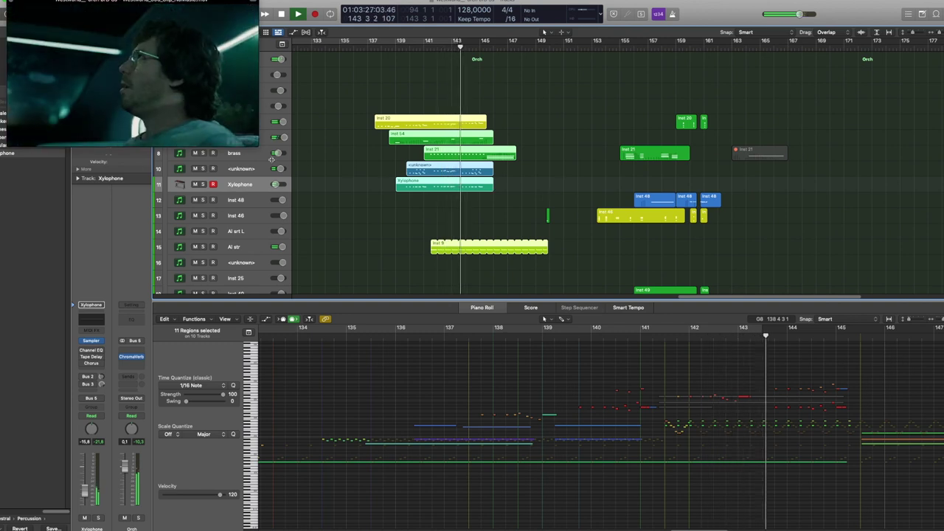
click(203, 153)
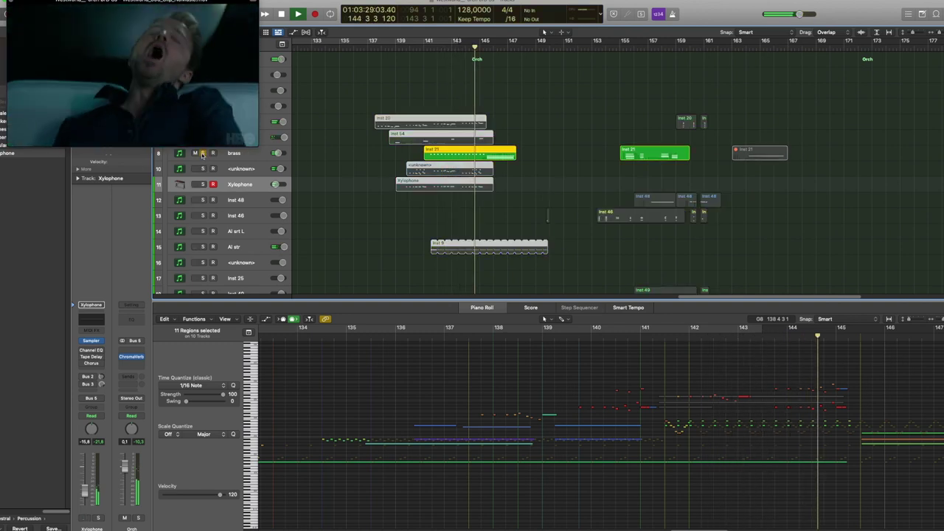
click(203, 153)
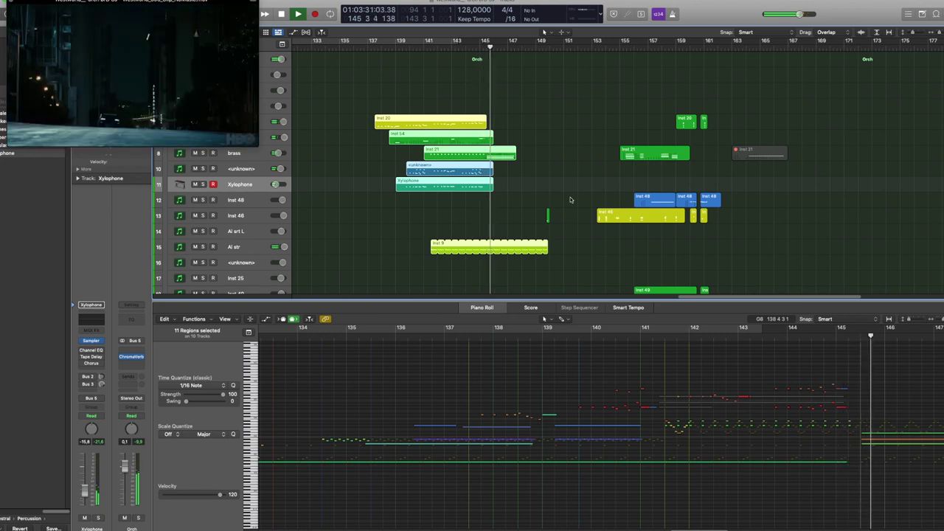
Select the Inst 19, Inst 31, Inst 34 and Inst 35 regions running past bar 147 and display their notes during playback.
scroll(571, 199, down, 5)
ctrl+alt+click(570, 198)
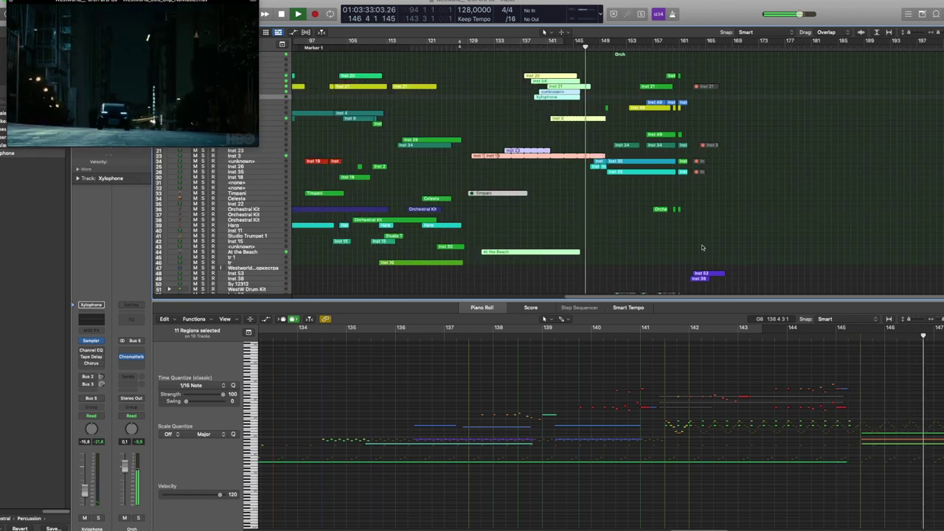
click(618, 189)
drag(619, 190, 590, 140)
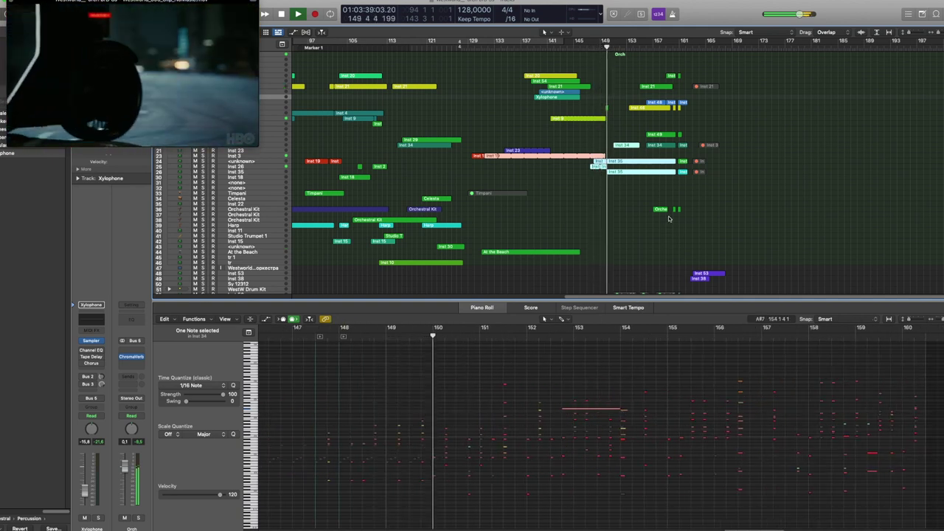
Select all regions from bar 150 to the end of the score to view their notes, and stop playback in bar 162.
drag(730, 285, 625, 46)
drag(723, 275, 625, 45)
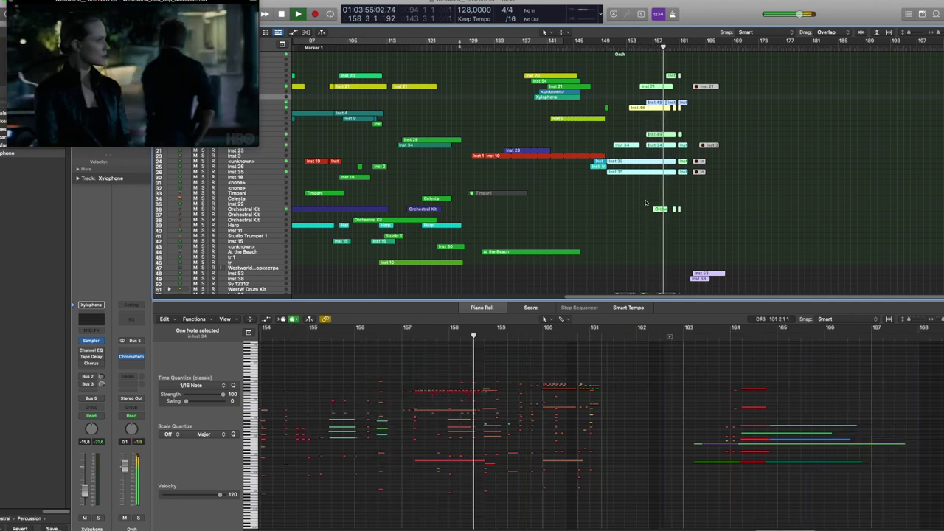
key(super+Right)
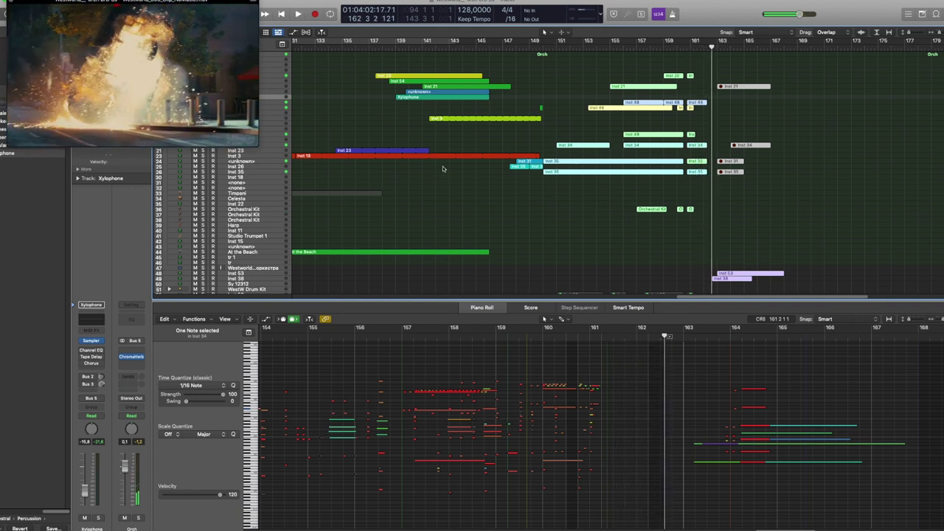
scroll(450, 171, left, 10)
scroll(453, 174, right, 6)
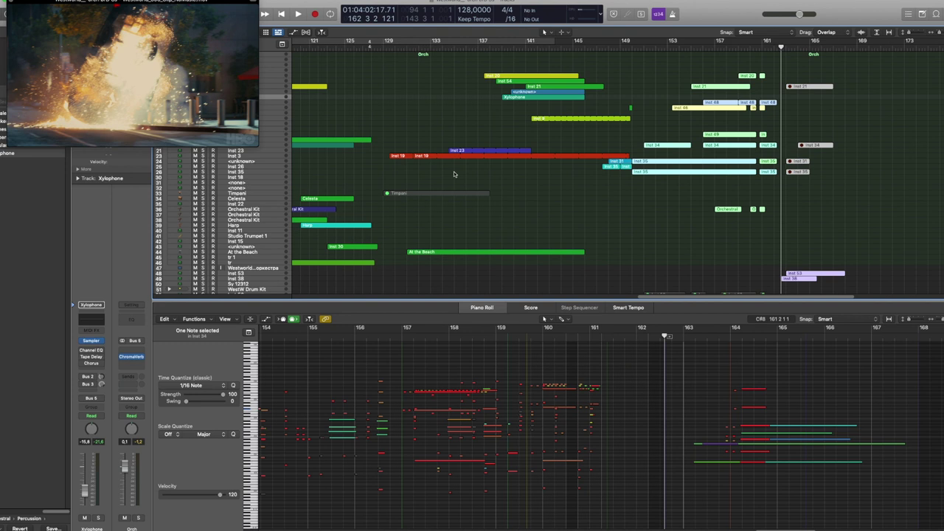
Move the playhead to bar 129 and display the notes of both Inst 19 regions on the Inst 3 track, finishing with the longer one alone.
click(384, 47)
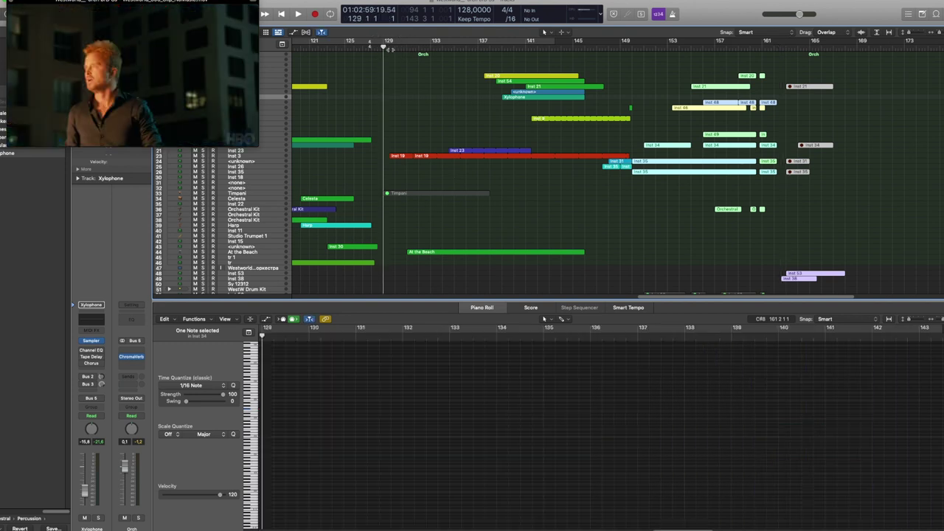
click(388, 46)
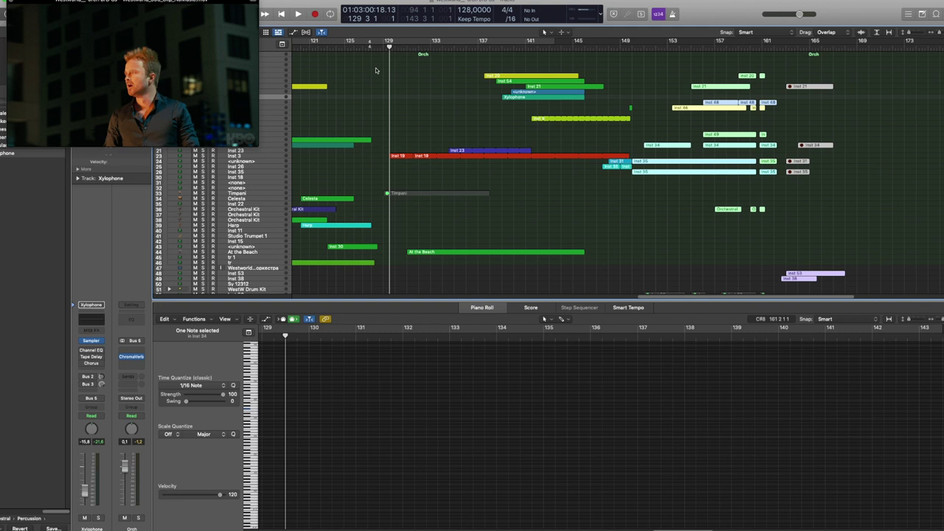
scroll(380, 128, left, 10)
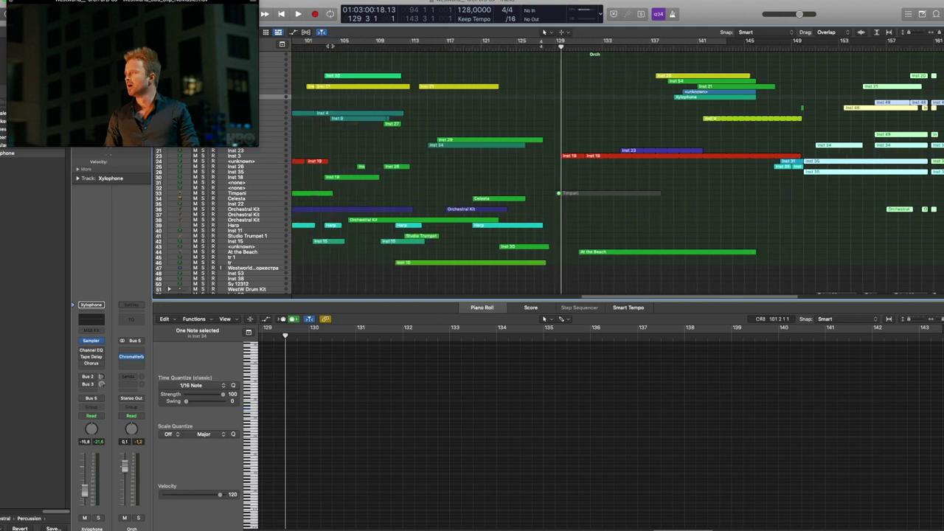
click(586, 158)
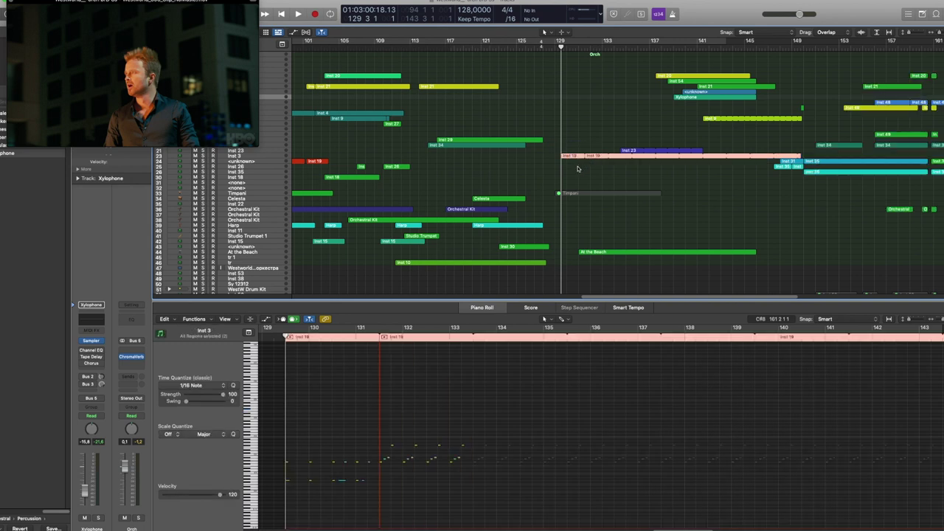
scroll(577, 168, right, 5)
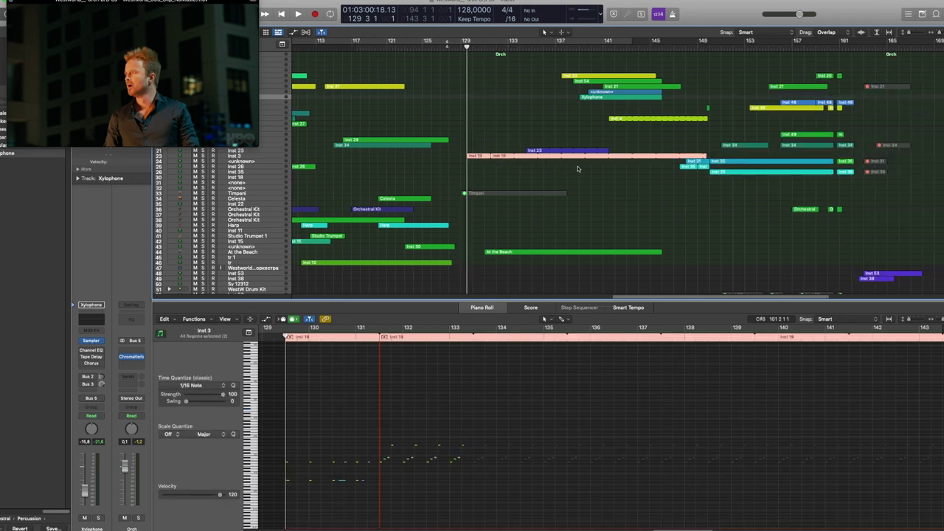
click(550, 123)
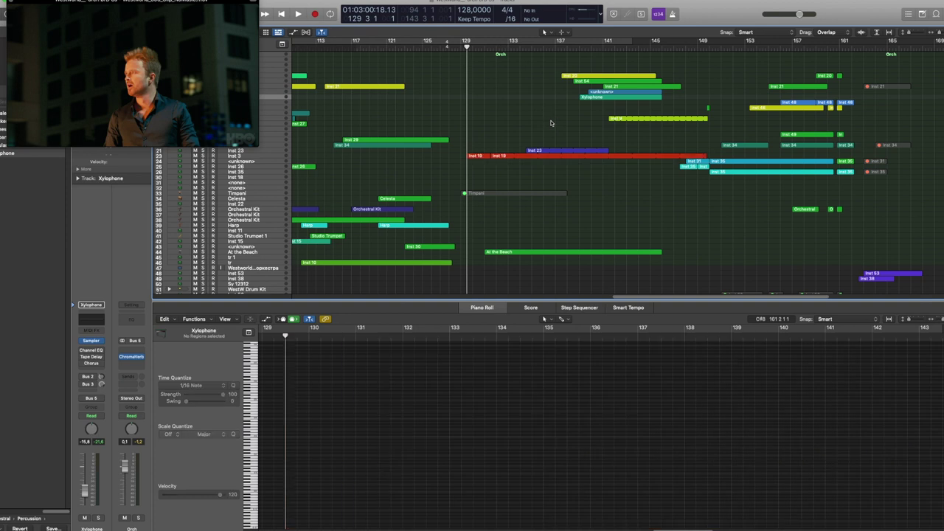
click(477, 155)
click(495, 154)
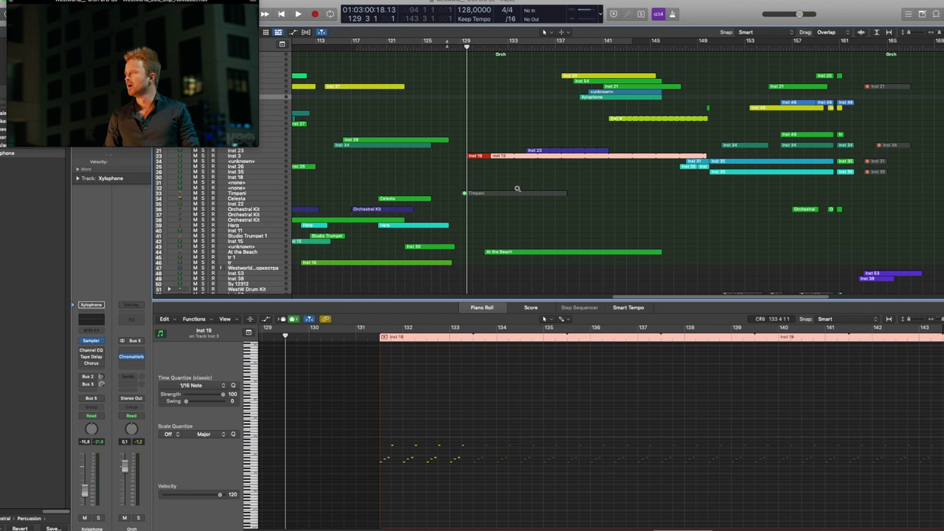
Select the five Inst 31 and Inst 35 regions starting around bar 147, and play that section with a pause in bar 150.
scroll(517, 188, up, 3)
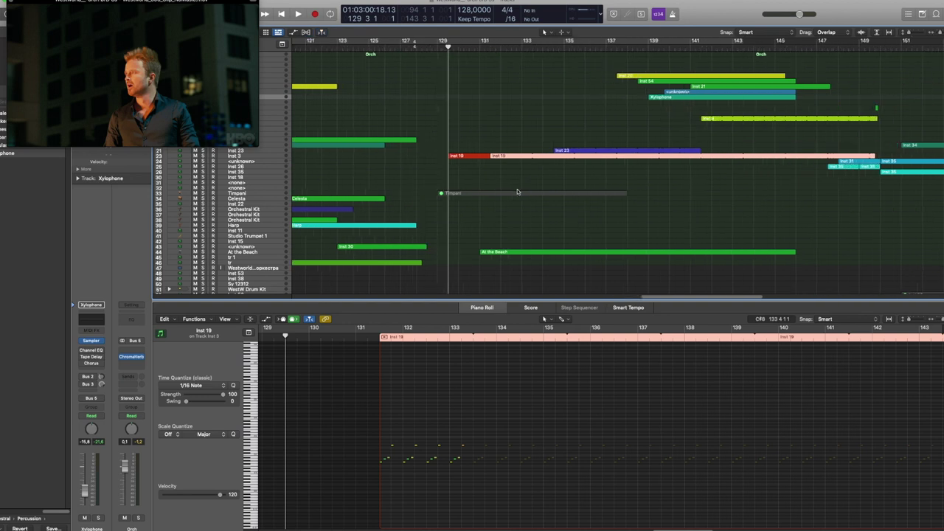
scroll(517, 189, right, 5)
drag(624, 238, 507, 134)
key(space)
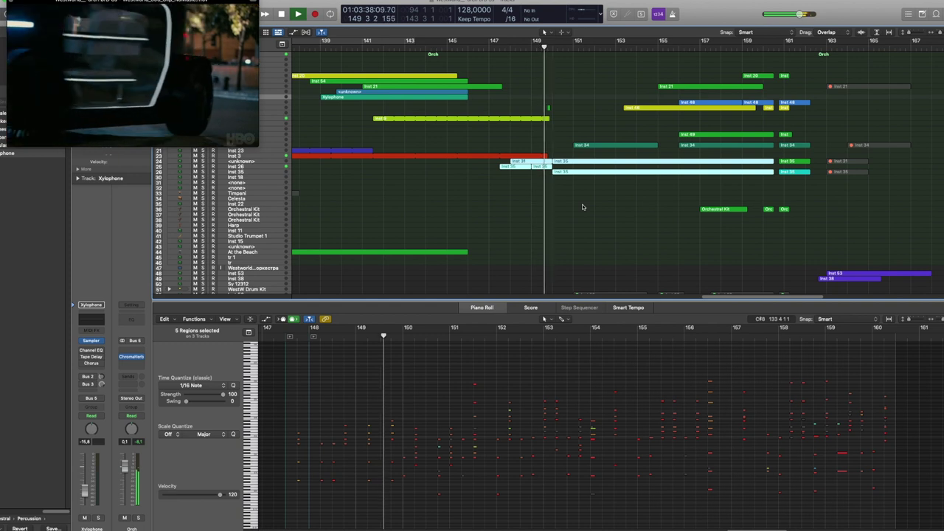
key(space)
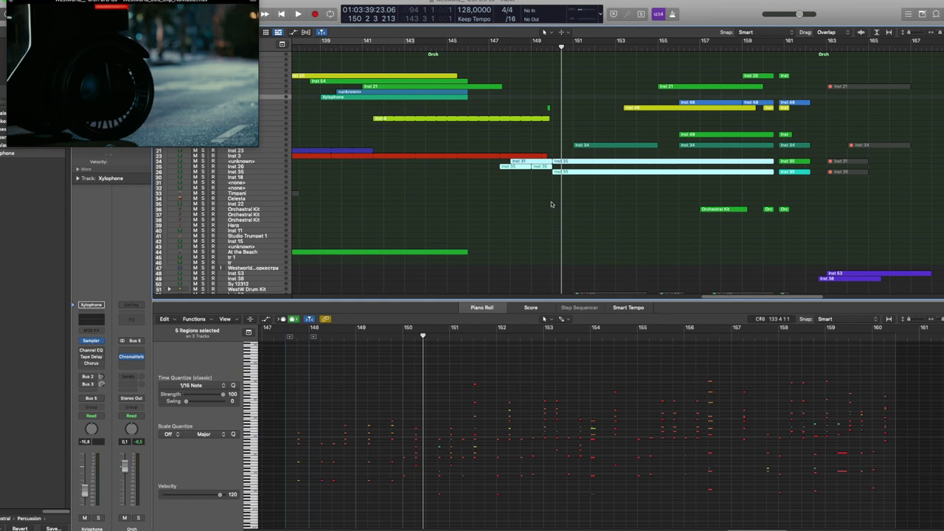
key(space)
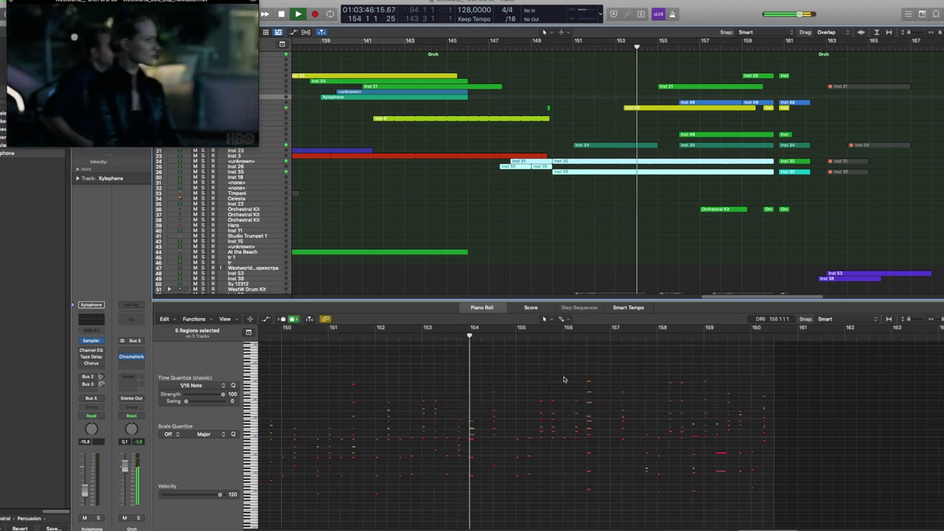
Replay the section from bar 157 and display the notes of all regions leading up to bar 162.
drag(668, 87, 710, 145)
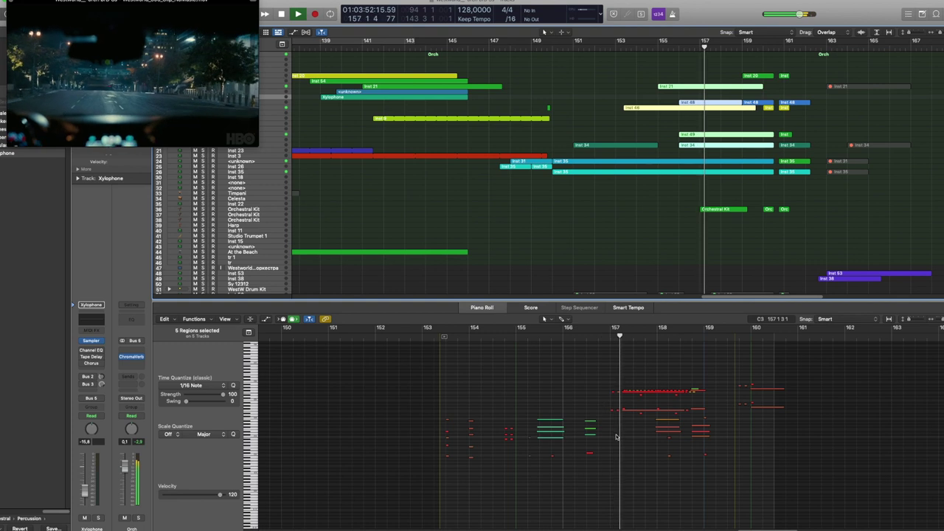
click(603, 338)
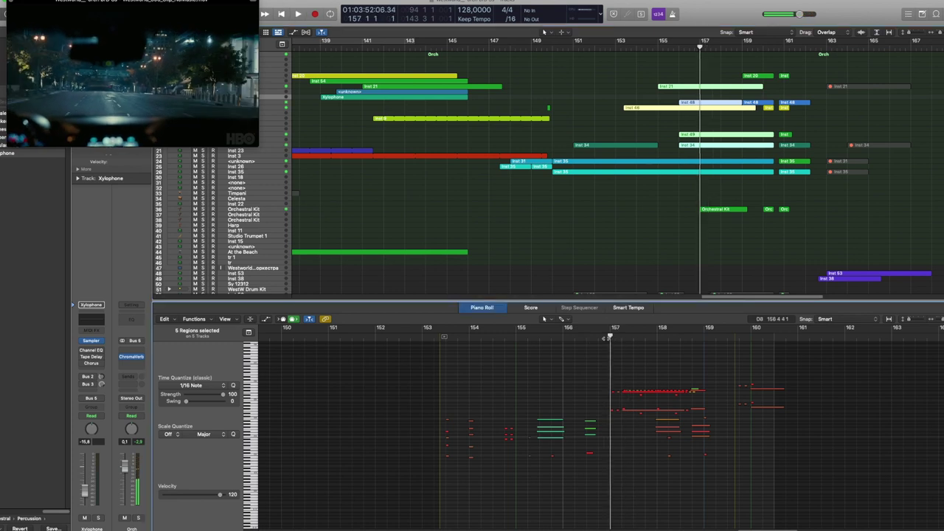
key(space)
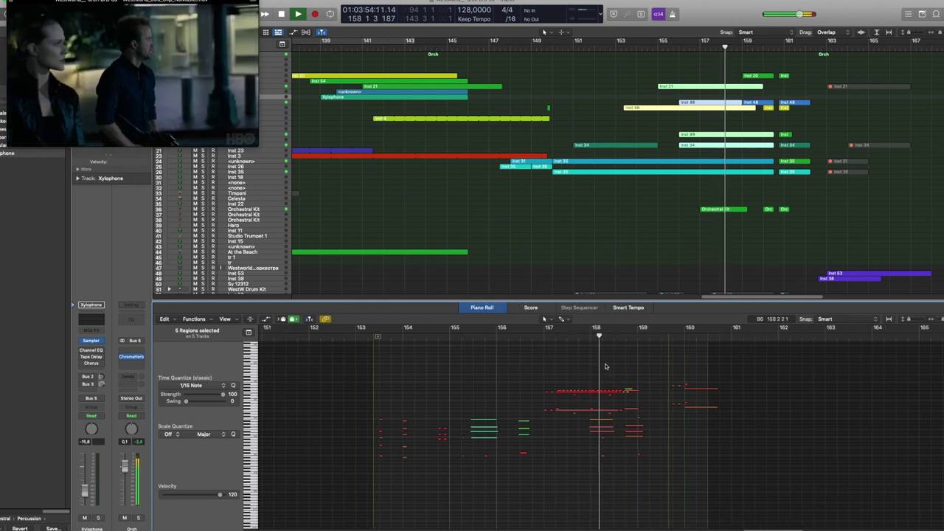
drag(758, 248, 649, 56)
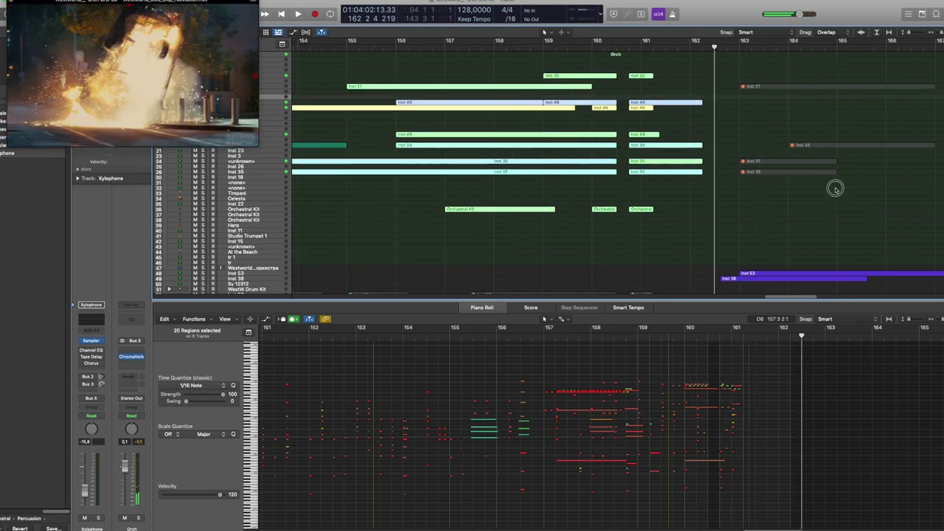
Unmute the Inst 21, Inst 34, Inst 31 and Inst 35 regions after bar 163, and mute the Inst 53 and Inst 38 regions.
drag(846, 206, 760, 68)
key(ctrl+m)
drag(788, 262, 794, 281)
key(ctrl+m)
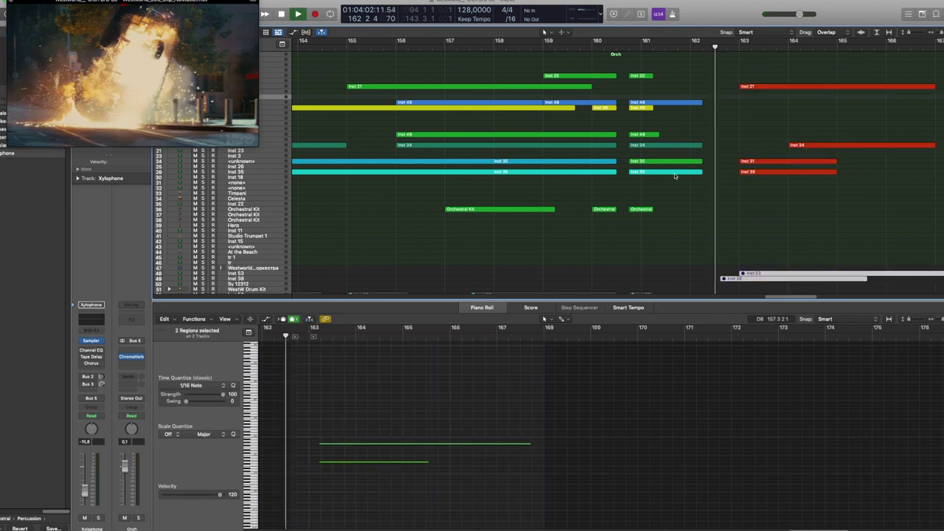
Restart playback near bar 161 and display the notes of the orchestral regions from there to the end.
double_click(628, 46)
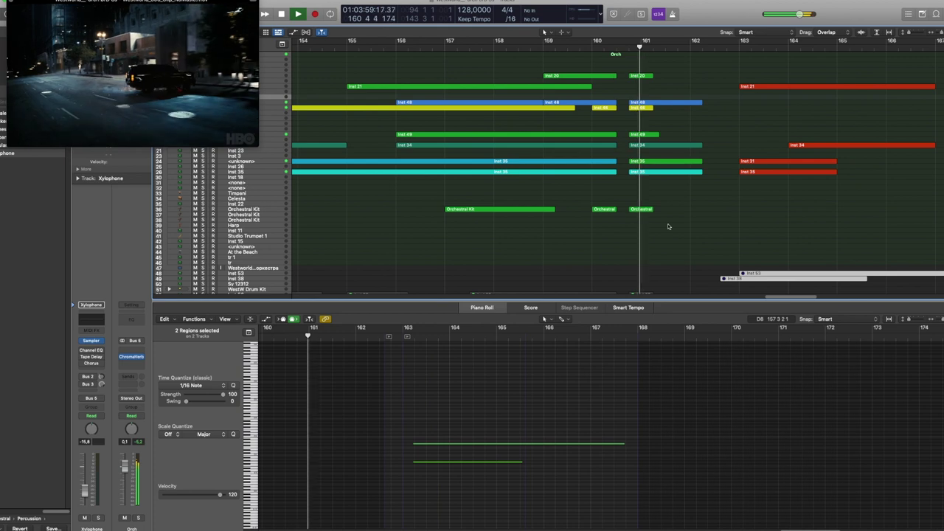
drag(816, 220, 647, 60)
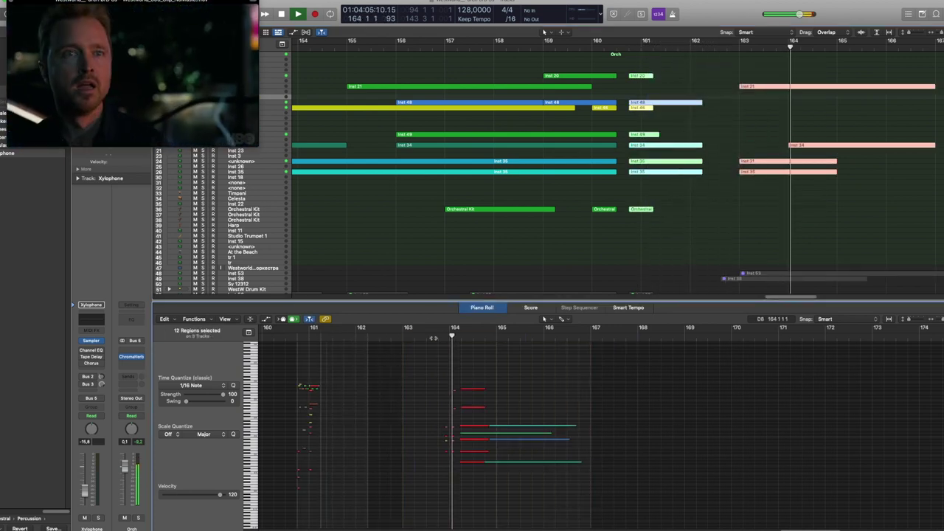
scroll(794, 221, down, 4)
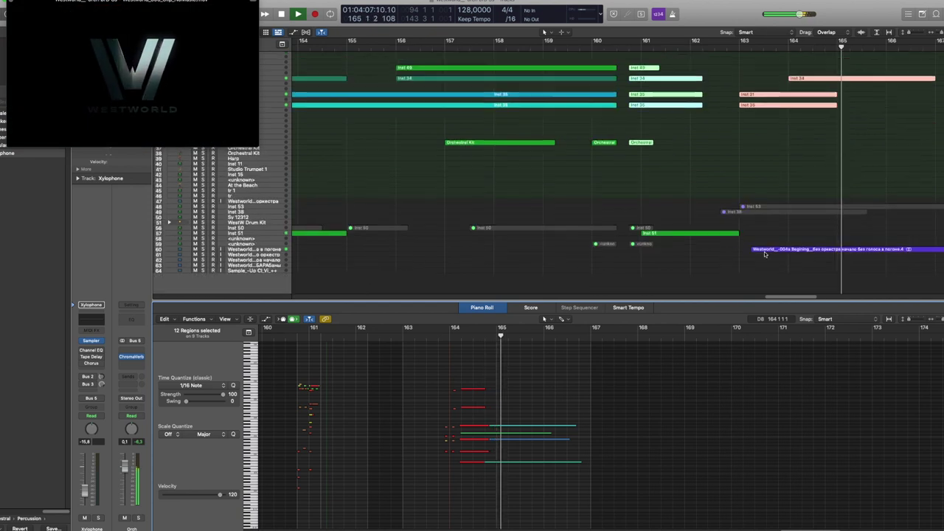
Mute the Westworld audio region that starts after bar 163.
click(794, 249)
key(ctrl+m)
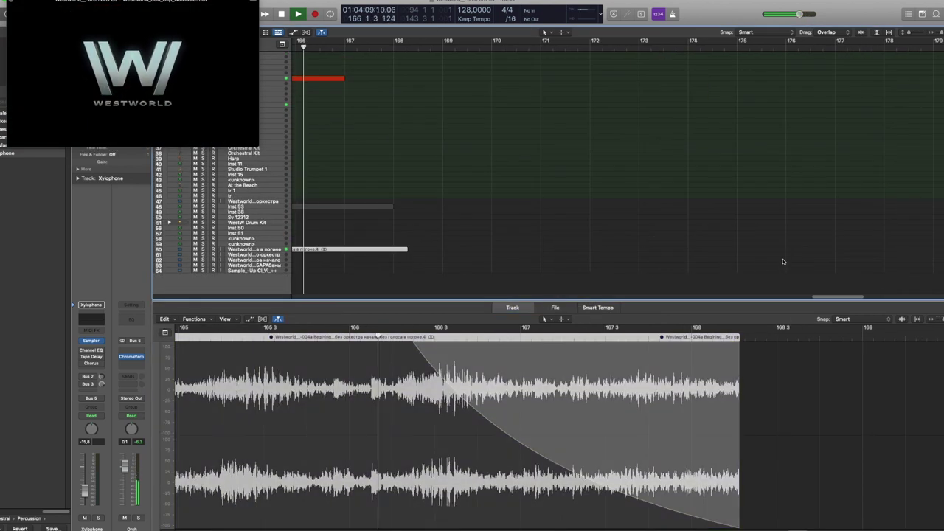
Mute the Inst 34, Inst 31 and Inst 35 regions after bar 163 again, and unmute Inst 53, Inst 38 and the Westworld audio region.
scroll(559, 243, left, 7)
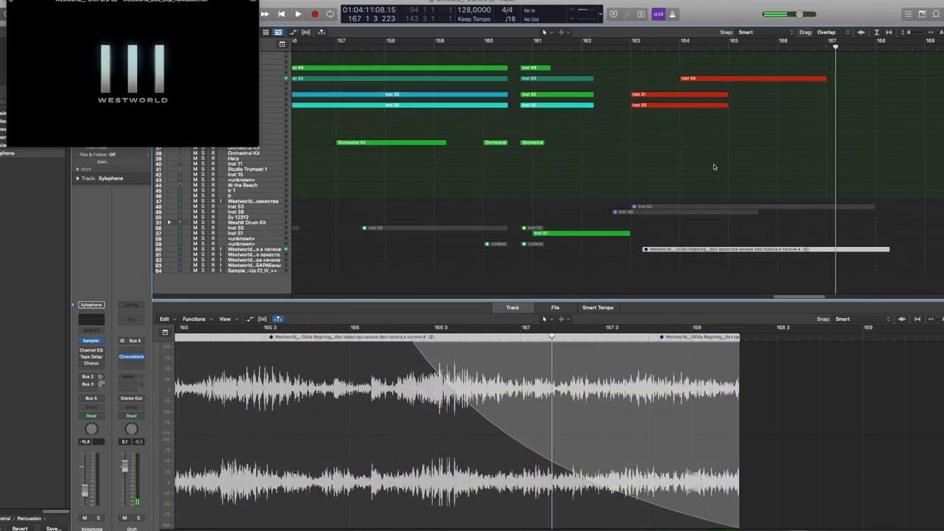
drag(713, 164, 682, 86)
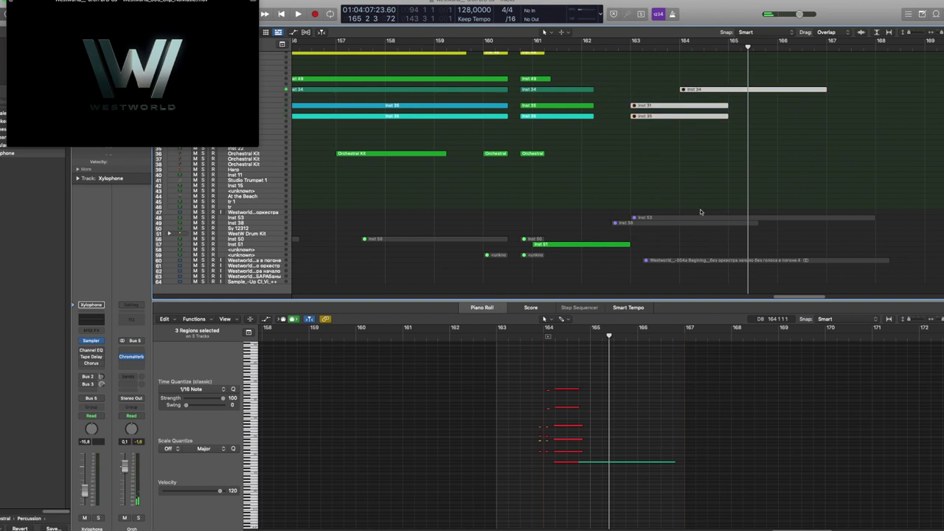
drag(674, 196, 708, 288)
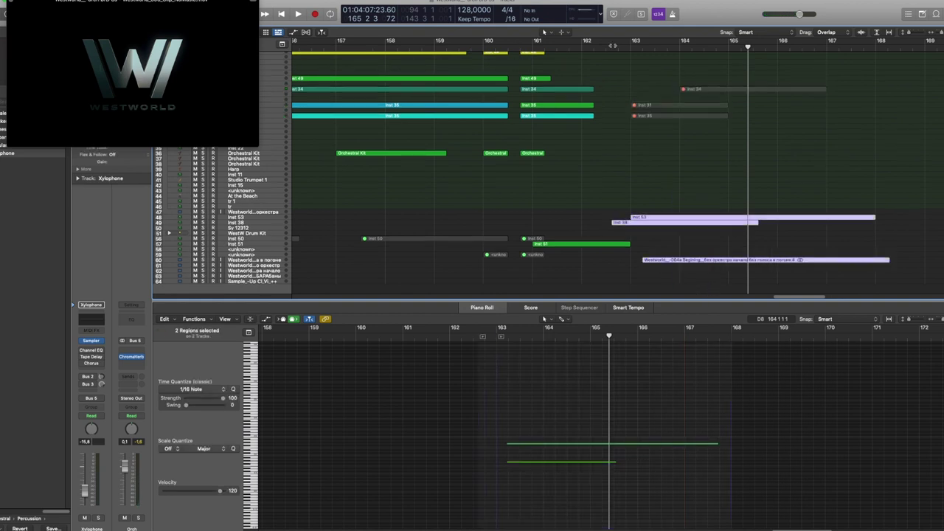
Play the ending from bar 163 with the Inst 53, Inst 38 and Westworld audio regions selected.
drag(616, 46, 700, 52)
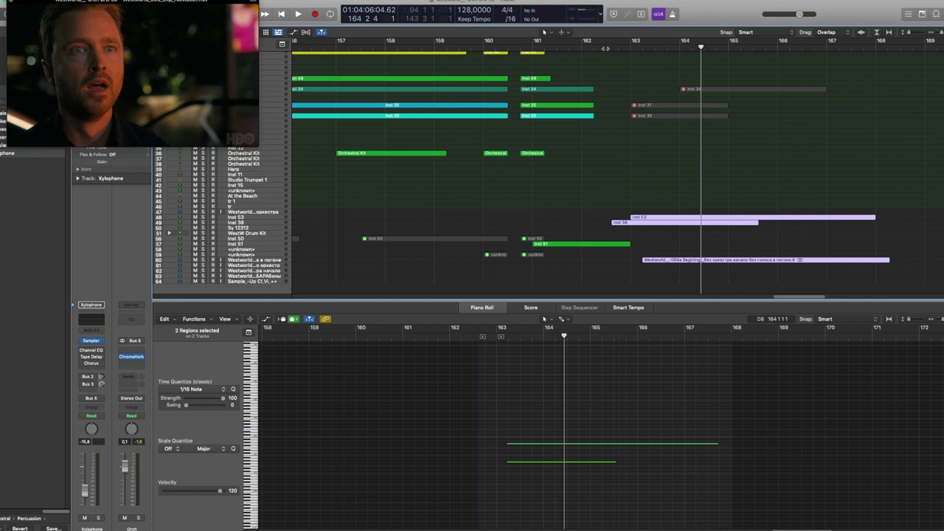
click(605, 47)
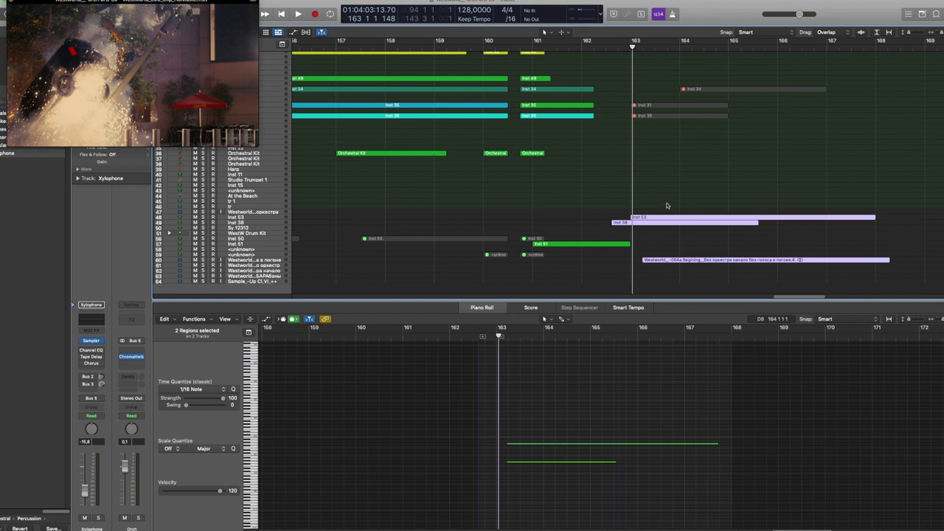
scroll(666, 205, up, 2)
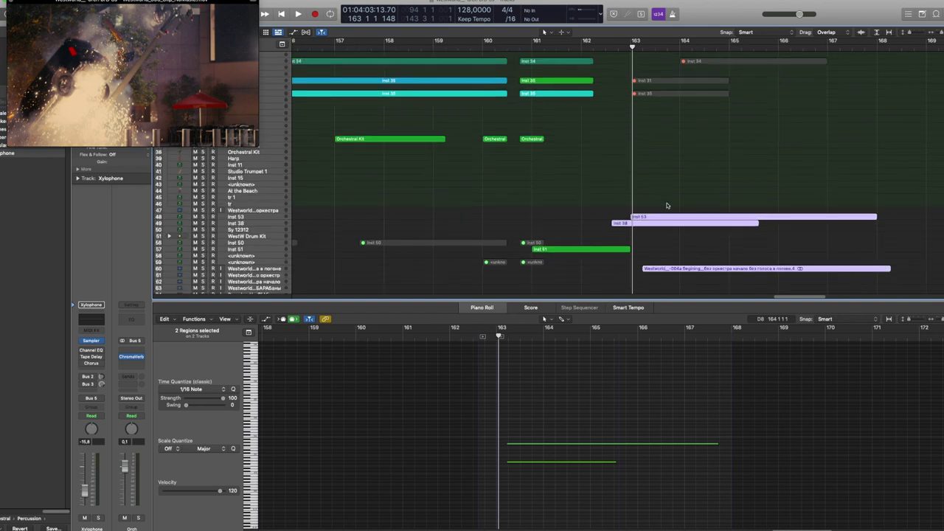
drag(665, 195, 709, 275)
key(space)
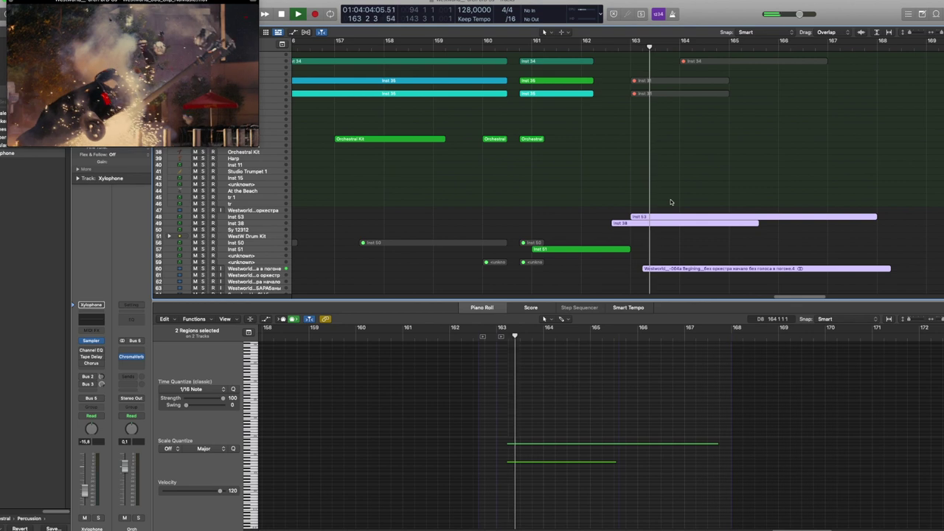